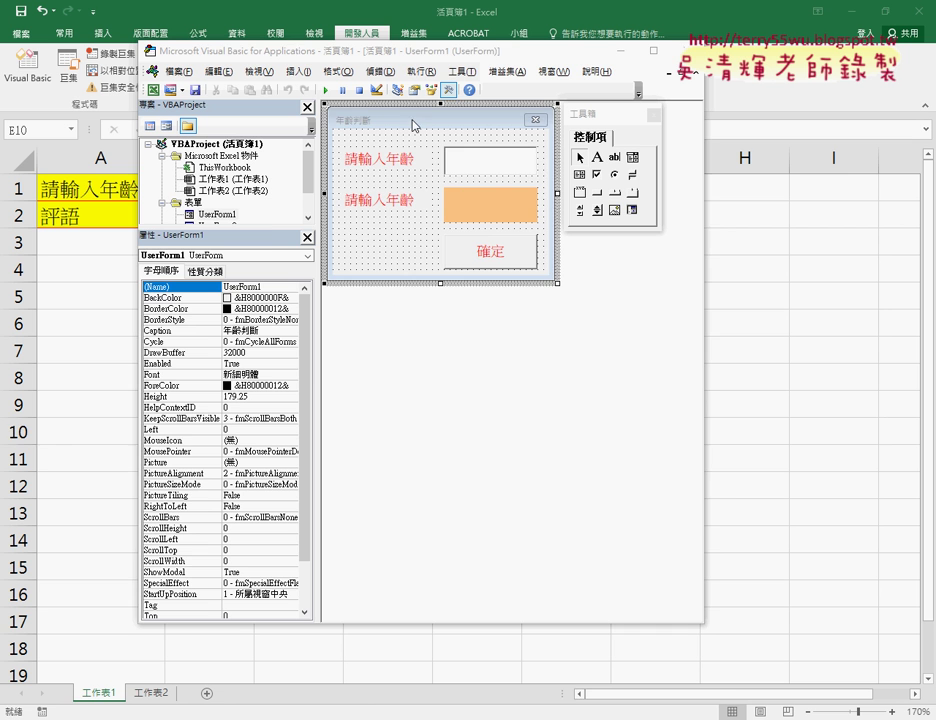
# - Enlarge the Project Explorer to list UserForm2 and Module1, and move the Toolbox aside
pyautogui.click(418, 124)
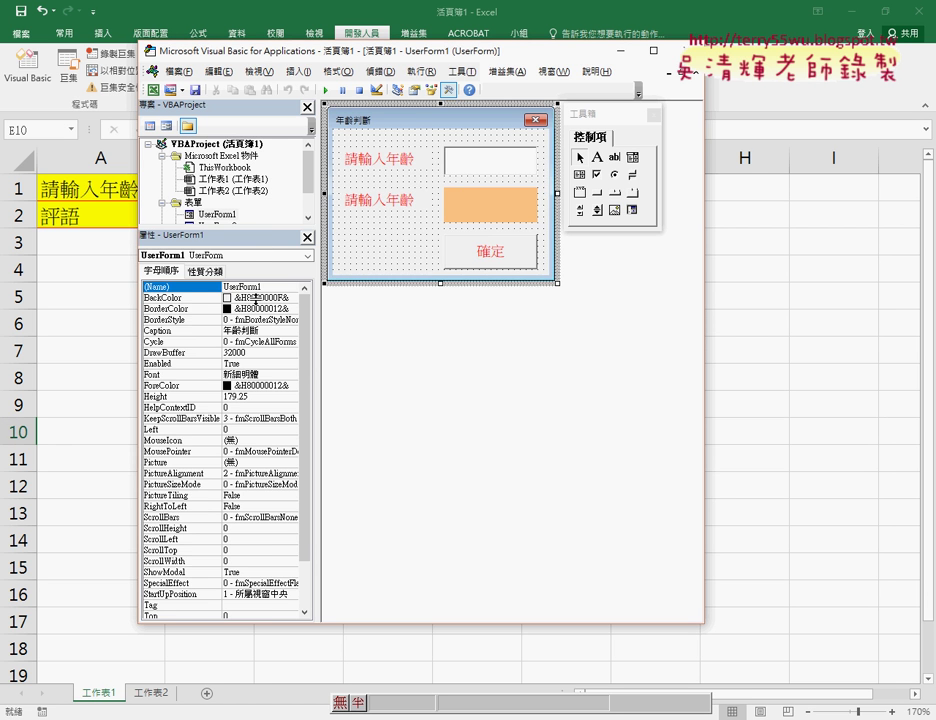
pyautogui.moveTo(257, 238); pyautogui.dragTo(257, 310)
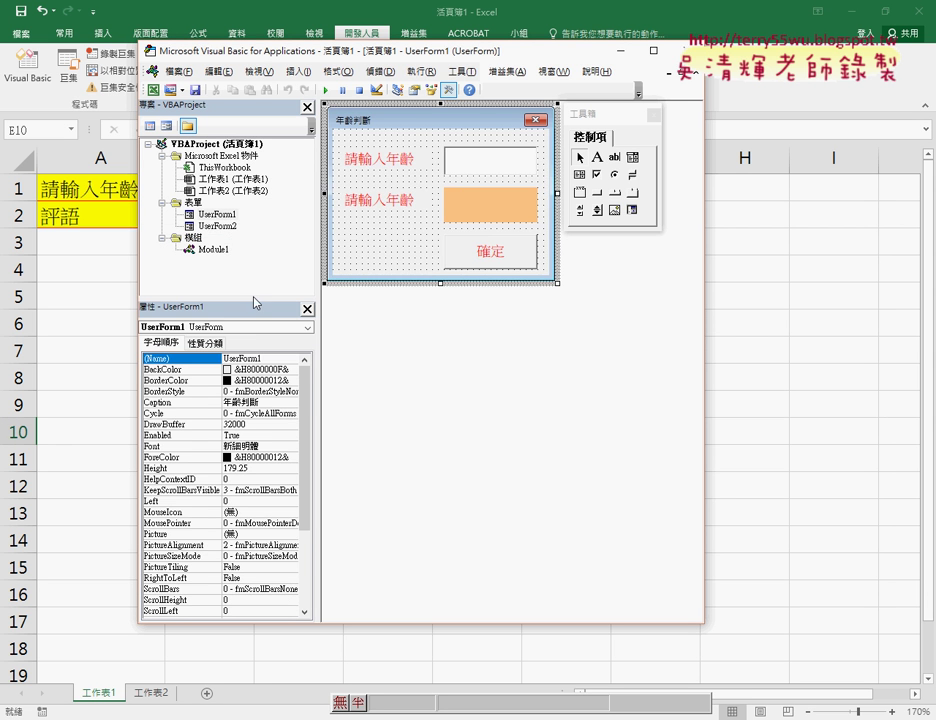
pyautogui.rightClick(205, 191)
pyautogui.moveTo(289, 262)
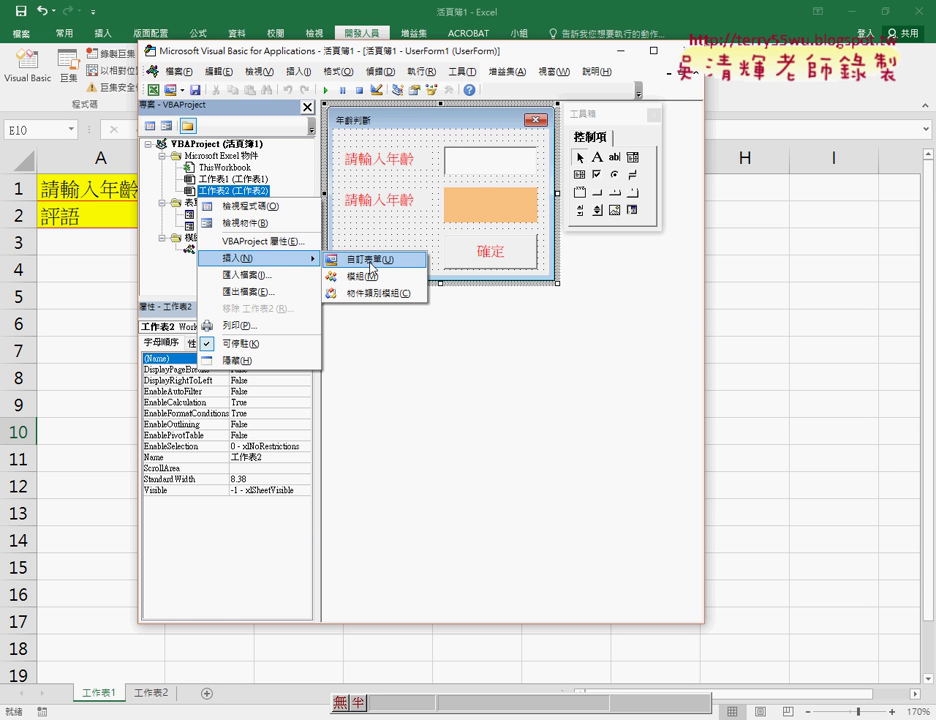
pyautogui.click(403, 397)
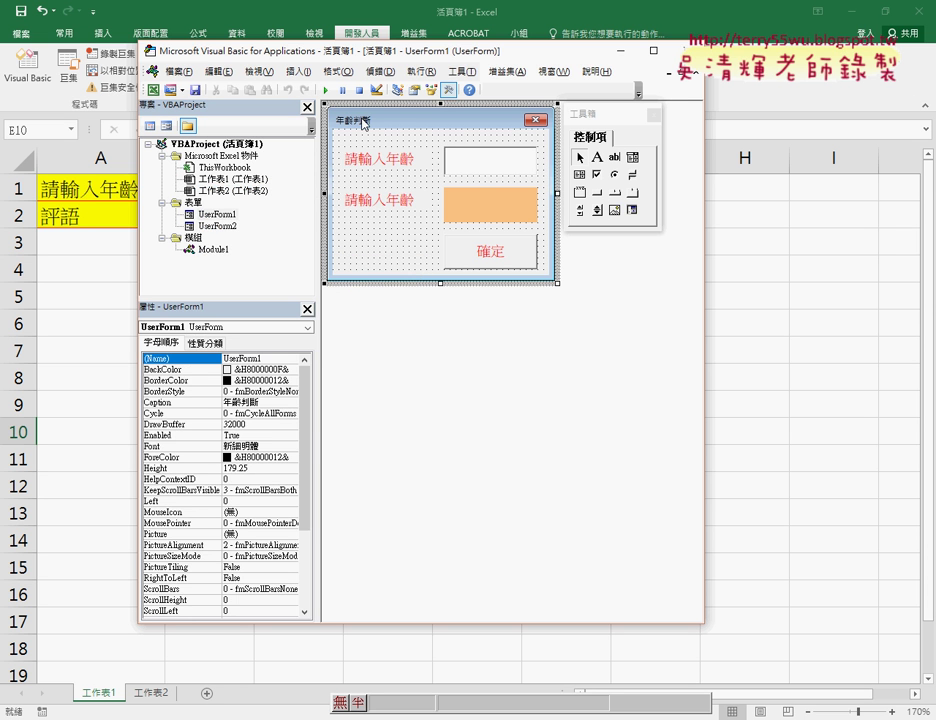
pyautogui.moveTo(595, 114); pyautogui.dragTo(649, 120)
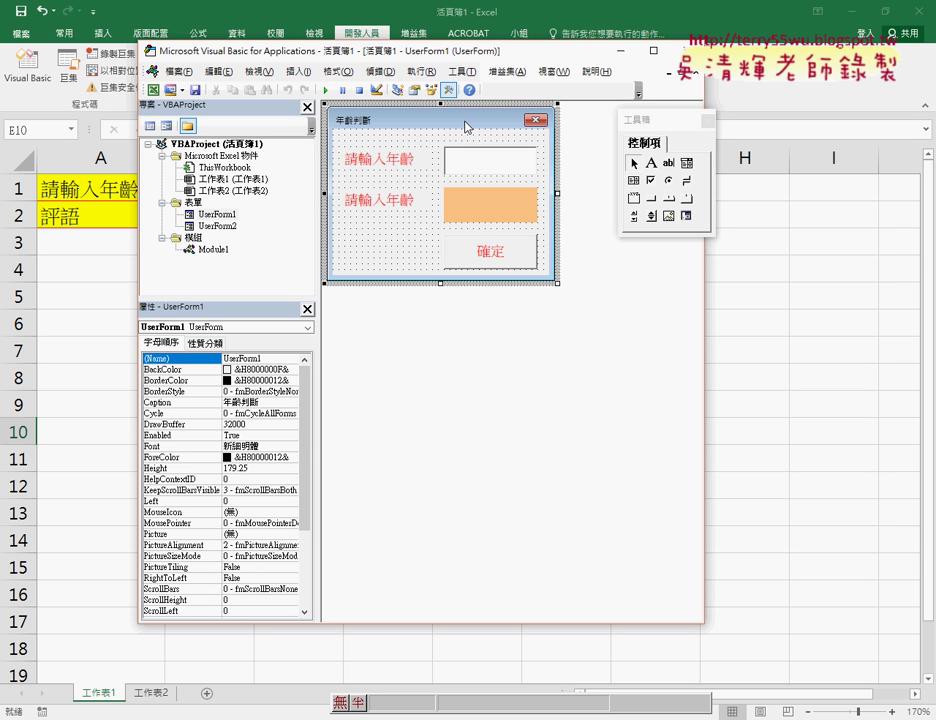
# - Open UserForm2 and compare it with the finished 年齡判斷 layout on UserForm1
pyautogui.doubleClick(228, 230)
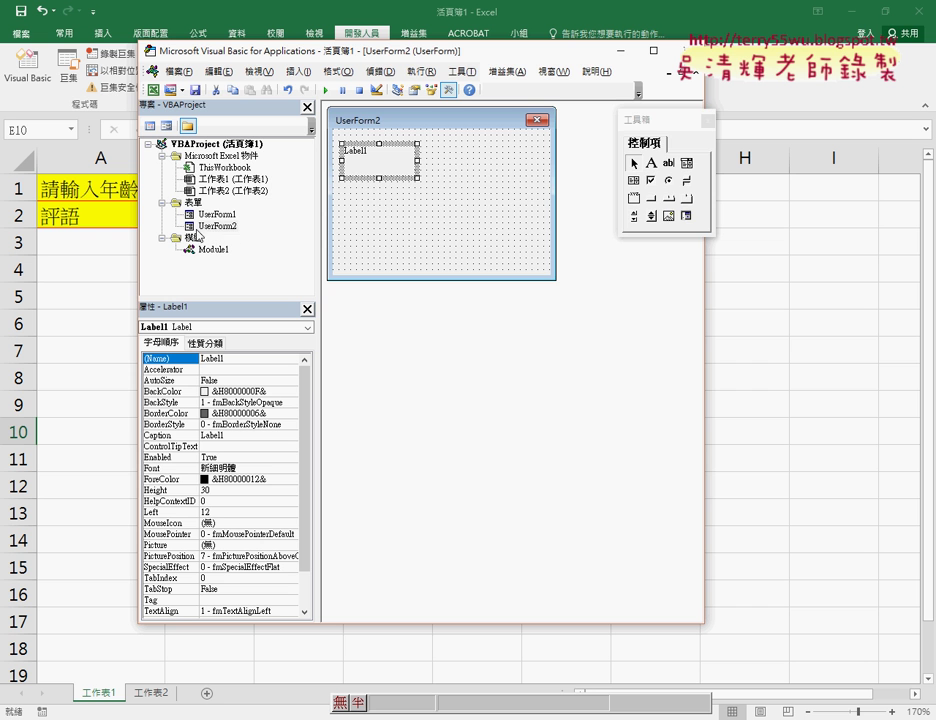
pyautogui.click(206, 228)
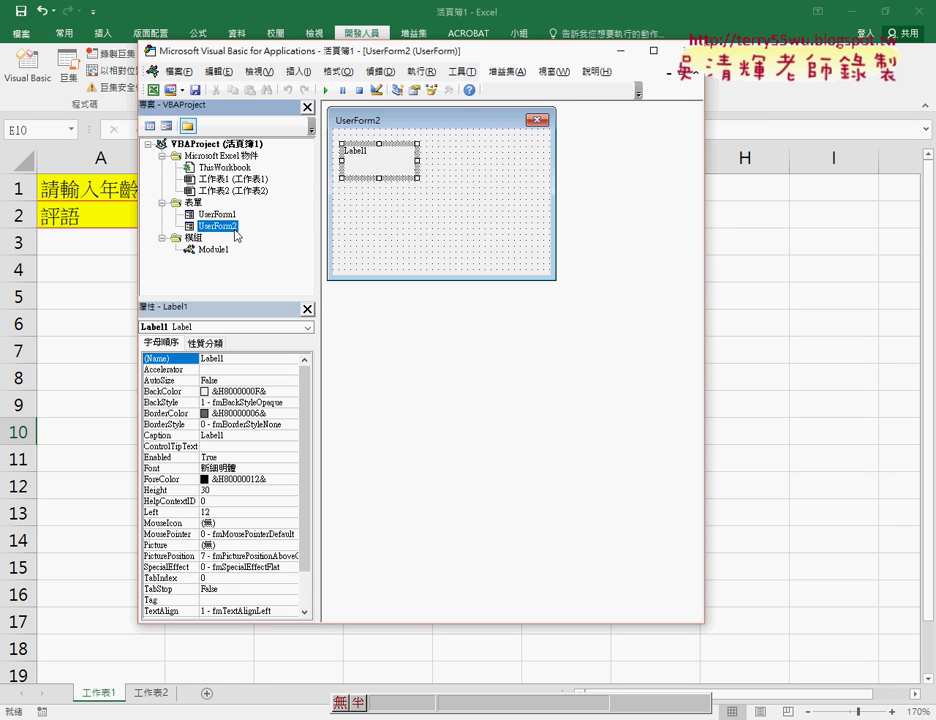
pyautogui.click(420, 230)
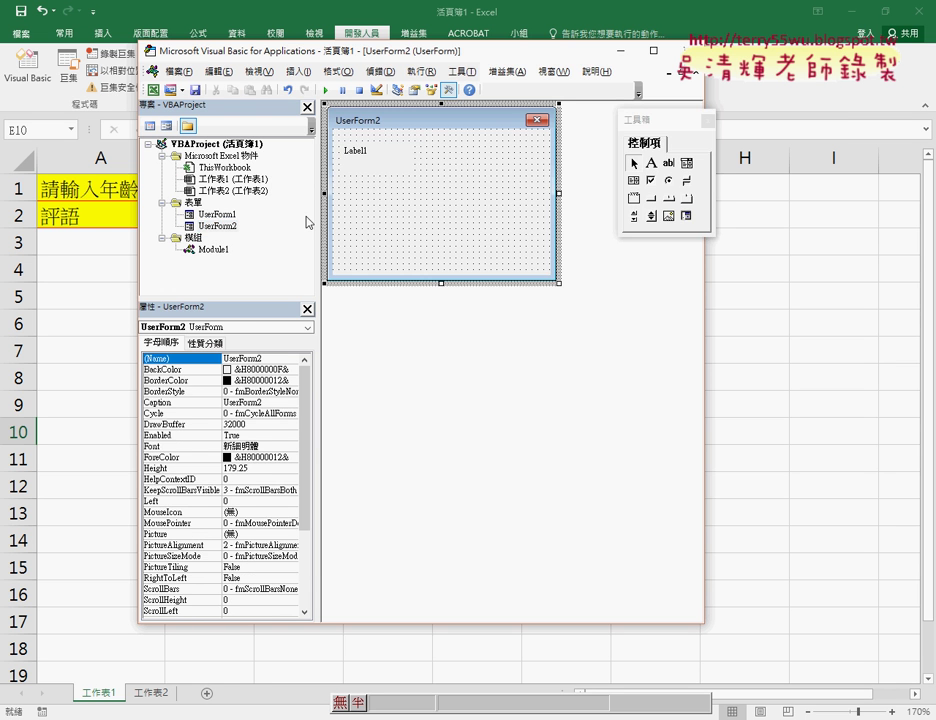
pyautogui.doubleClick(217, 214)
pyautogui.click(383, 157)
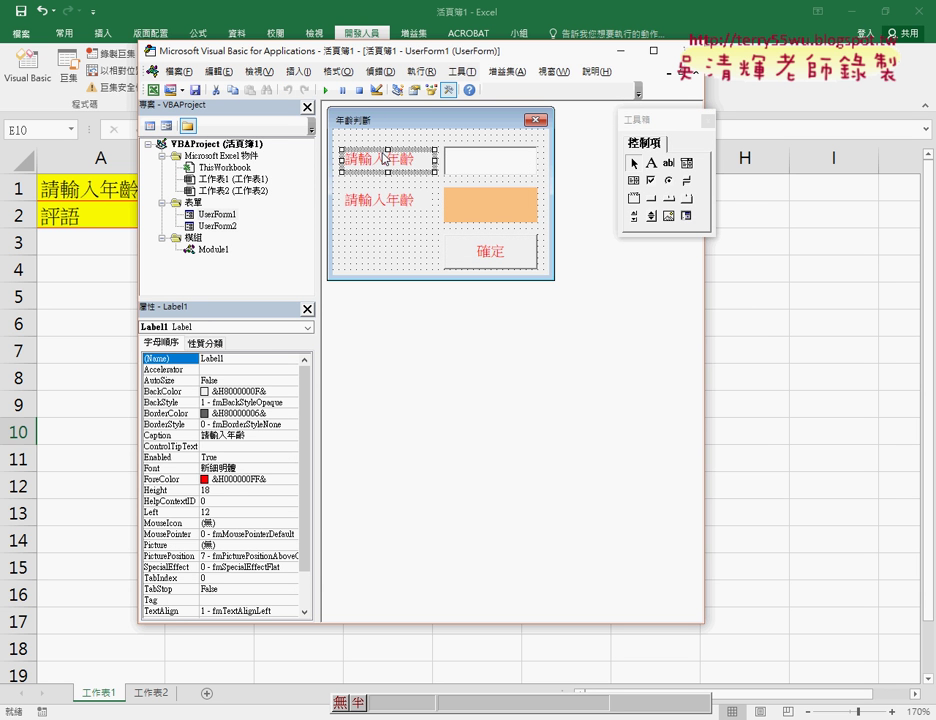
pyautogui.moveTo(228, 55); pyautogui.dragTo(287, 55)
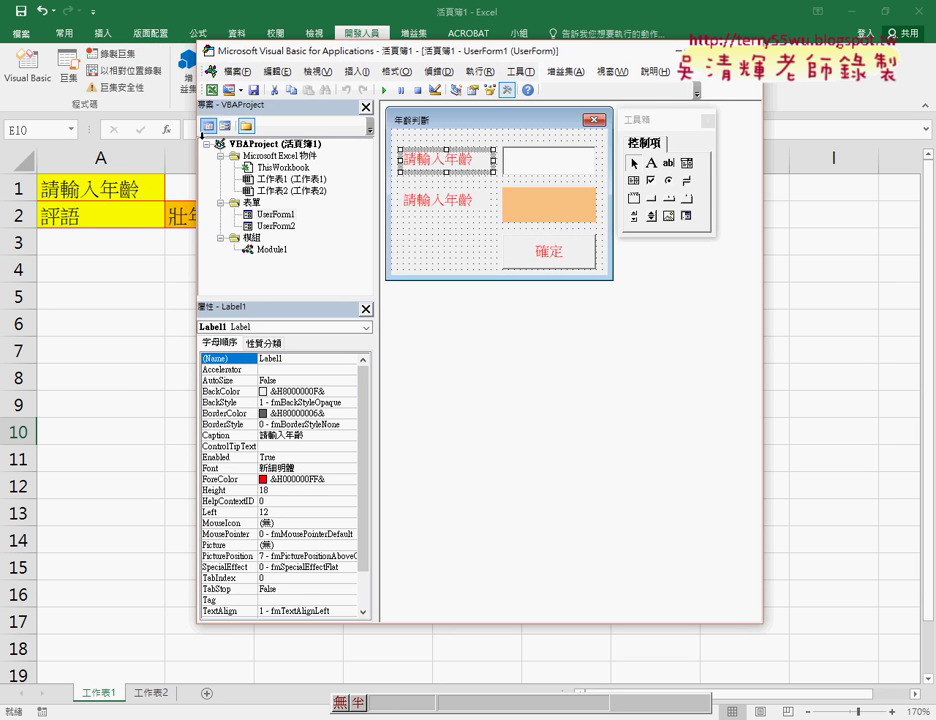
# - Widen Label1 on UserForm2, then check the 請輸入年齡 text in worksheet cell A1
pyautogui.doubleClick(283, 225)
pyautogui.click(447, 168)
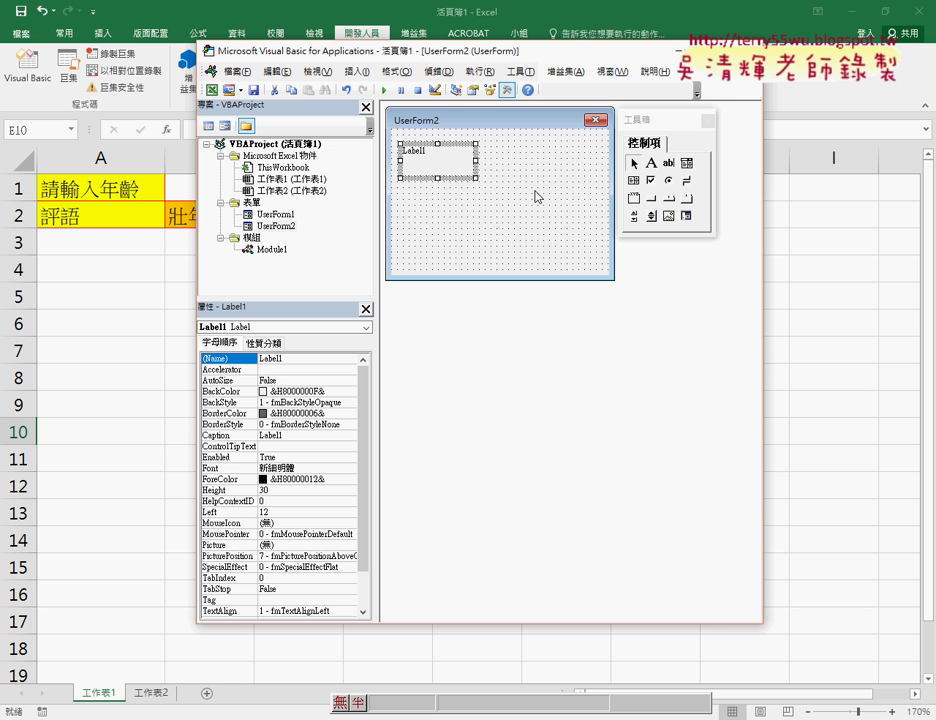
pyautogui.moveTo(479, 161); pyautogui.dragTo(500, 161)
pyautogui.click(101, 189)
pyautogui.moveTo(258, 129); pyautogui.dragTo(144, 129)
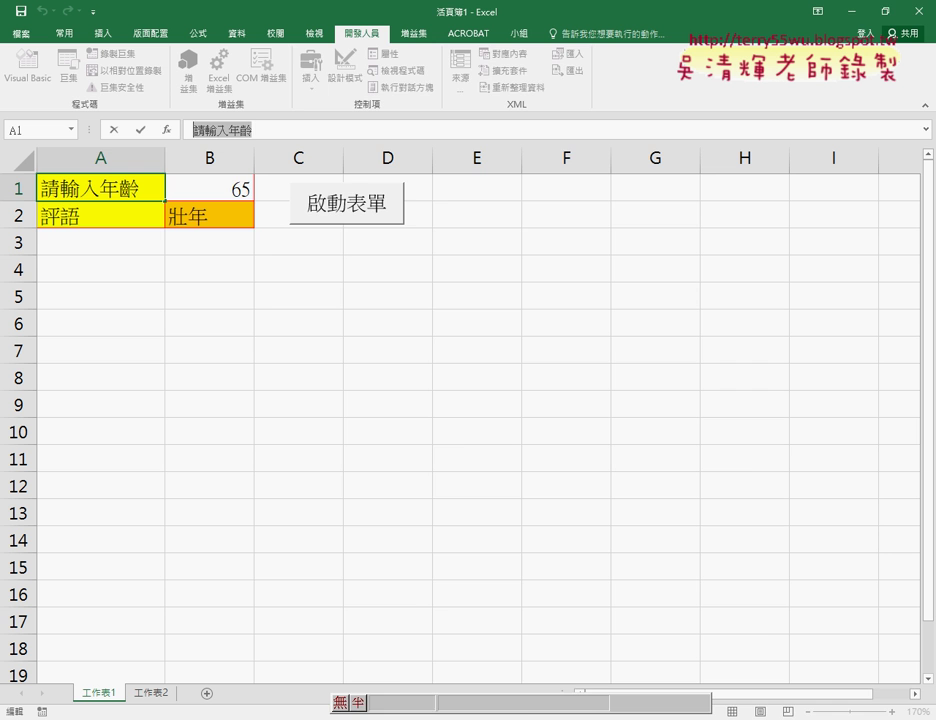
# - Select cell B7 on the worksheet and bring the VBA editor back showing UserForm2
pyautogui.click(450, 640)
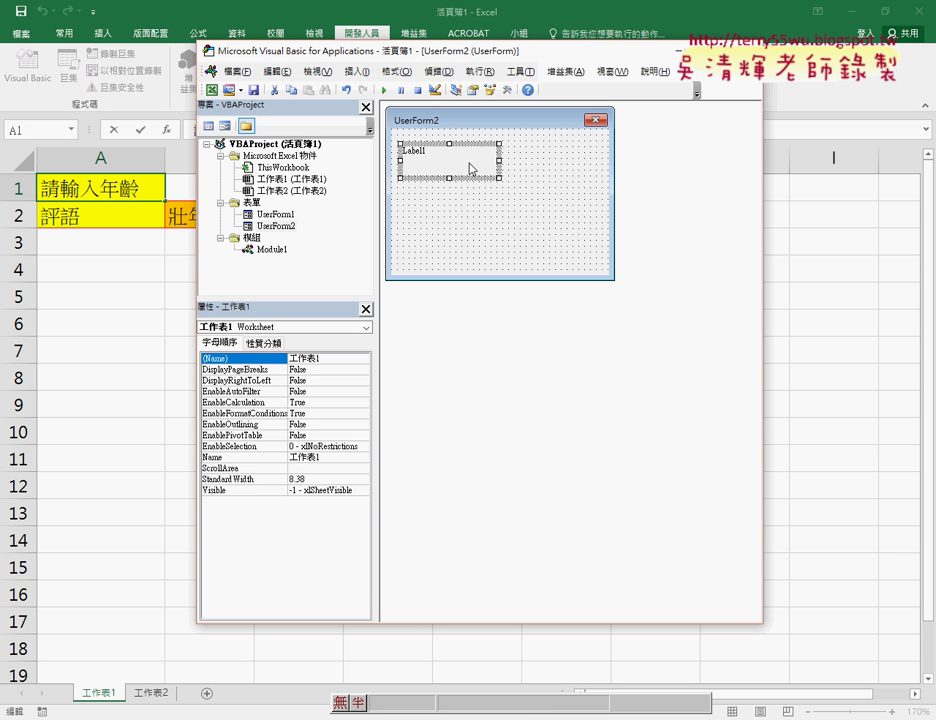
pyautogui.click(155, 295)
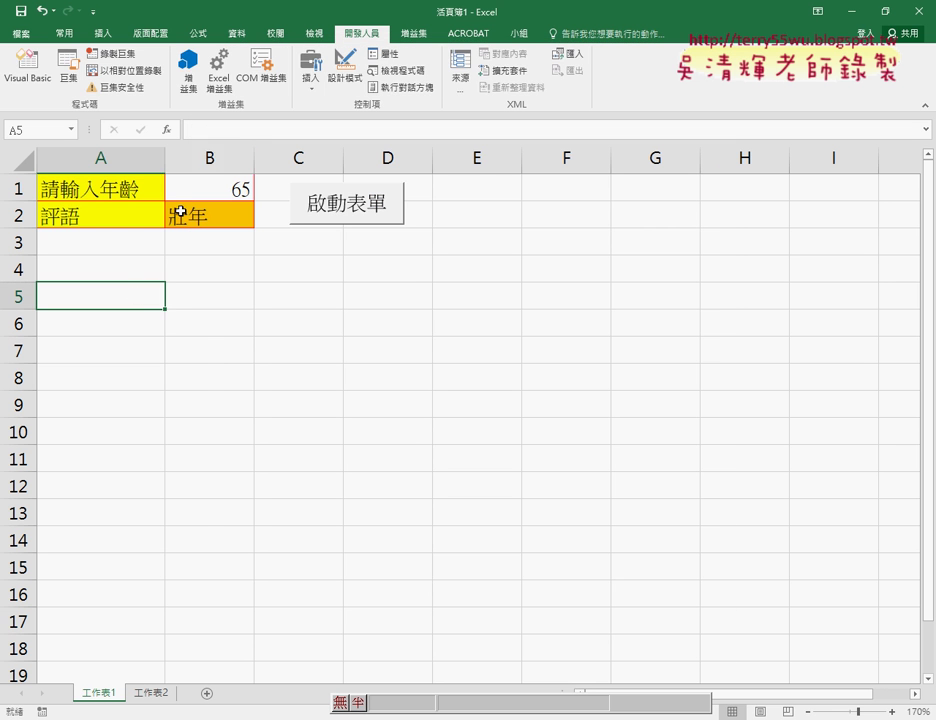
pyautogui.click(185, 131)
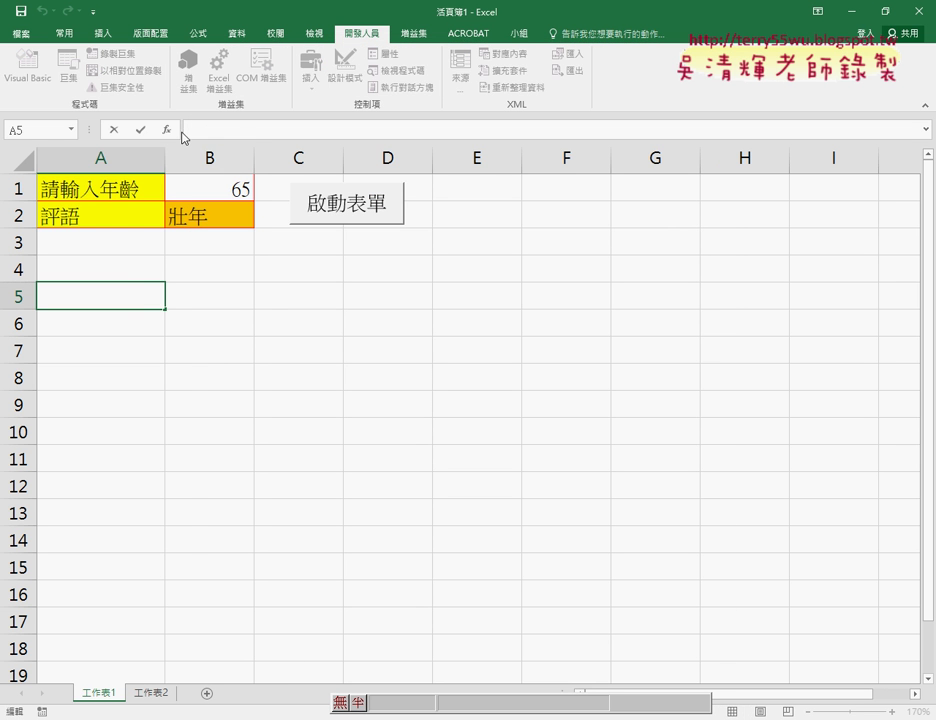
pyautogui.click(210, 350)
pyautogui.click(447, 635)
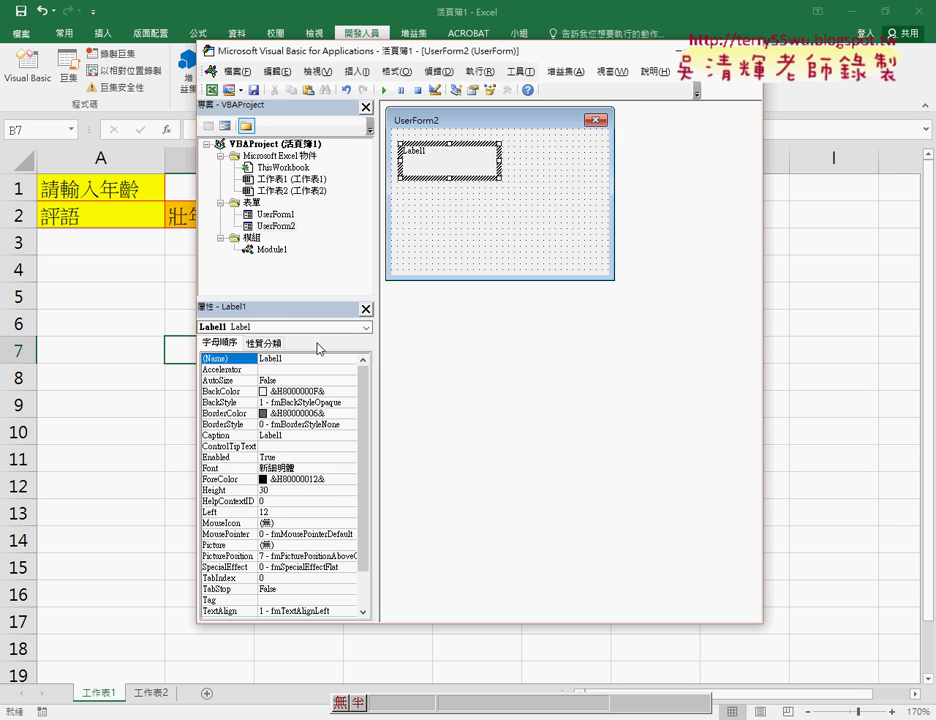
# - Change Label1's caption on UserForm2 to 請輸入年齡
pyautogui.click(495, 229)
pyautogui.click(462, 172)
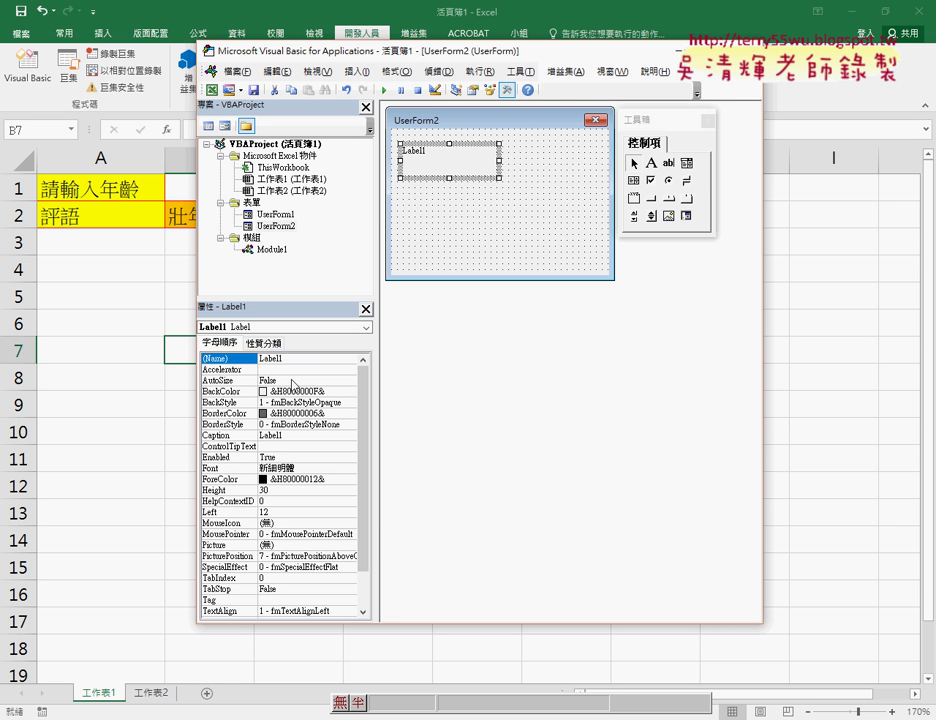
pyautogui.click(215, 436)
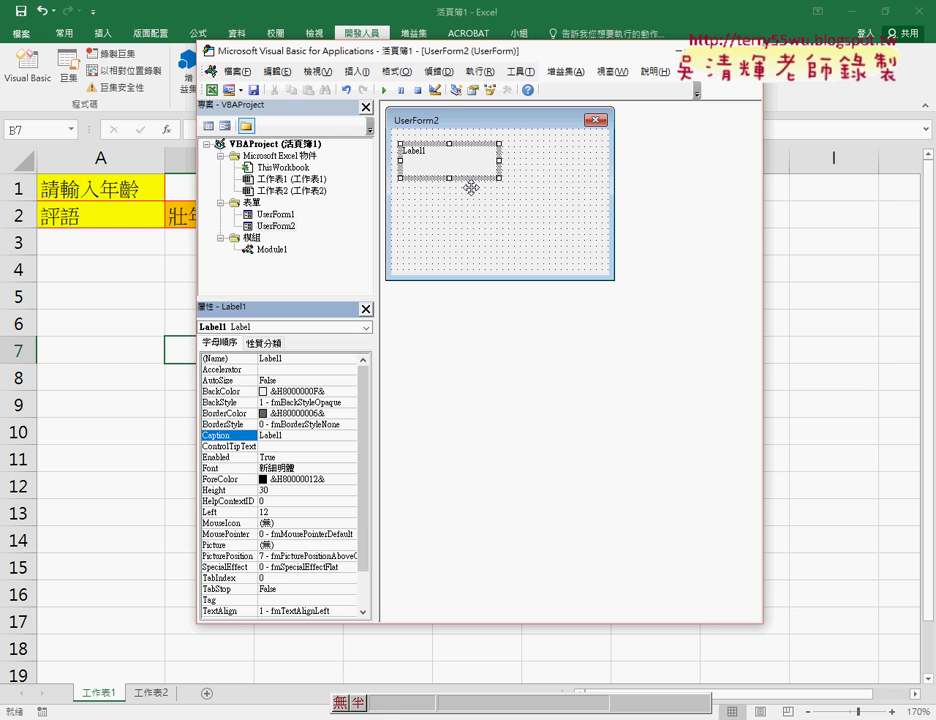
pyautogui.moveTo(286, 436); pyautogui.dragTo(270, 436)
pyautogui.write('請輸入年齡')
pyautogui.press('Return')
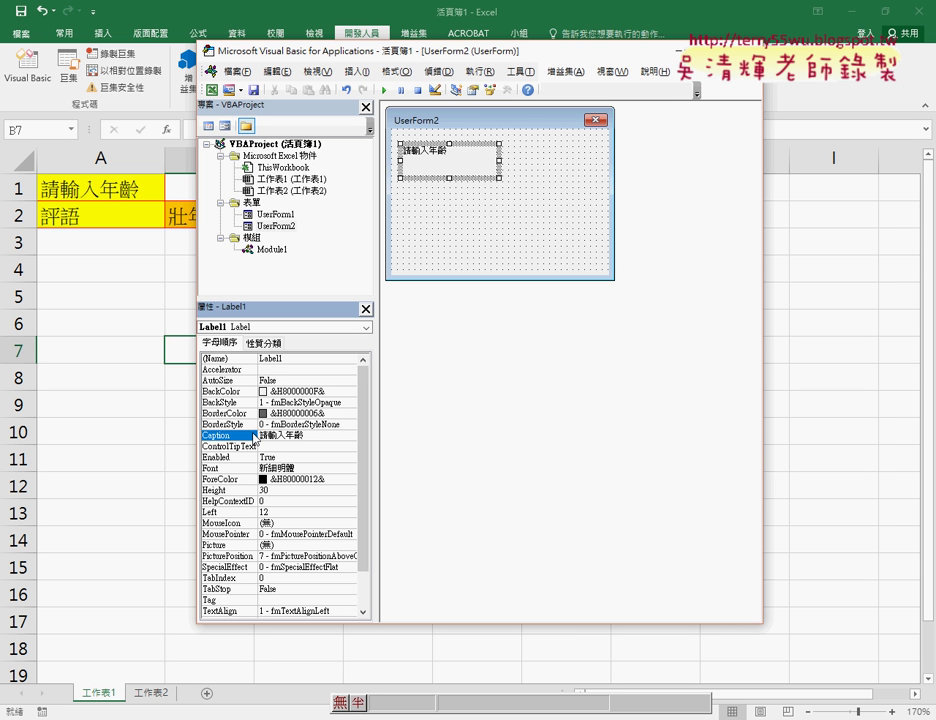
# - Give the 請輸入年齡 label a 14-point font and red text
pyautogui.click(240, 468)
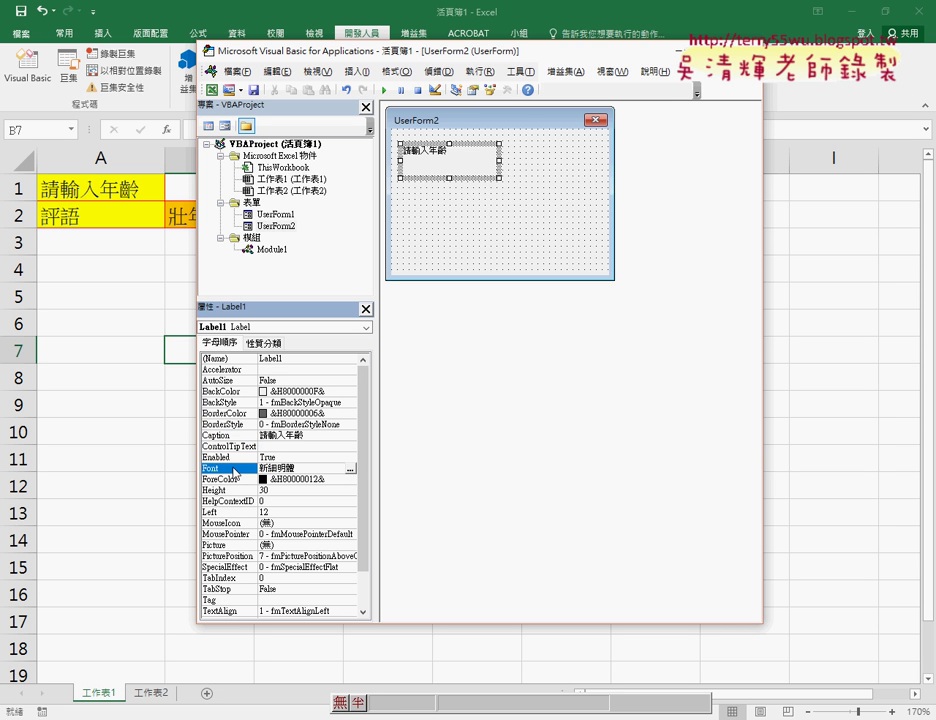
pyautogui.click(351, 469)
pyautogui.click(472, 248)
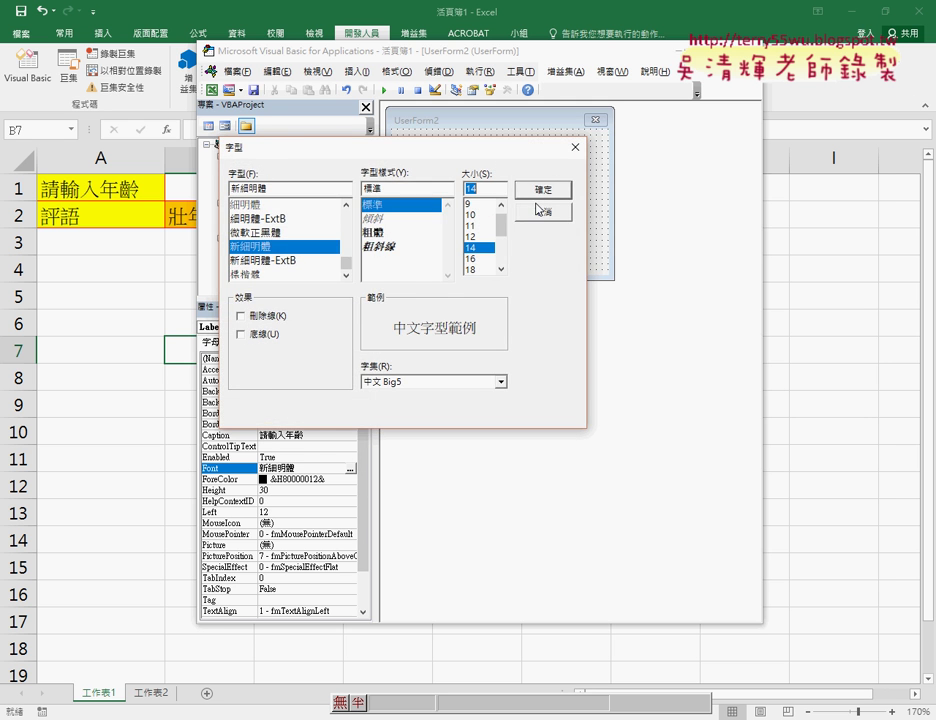
pyautogui.click(540, 189)
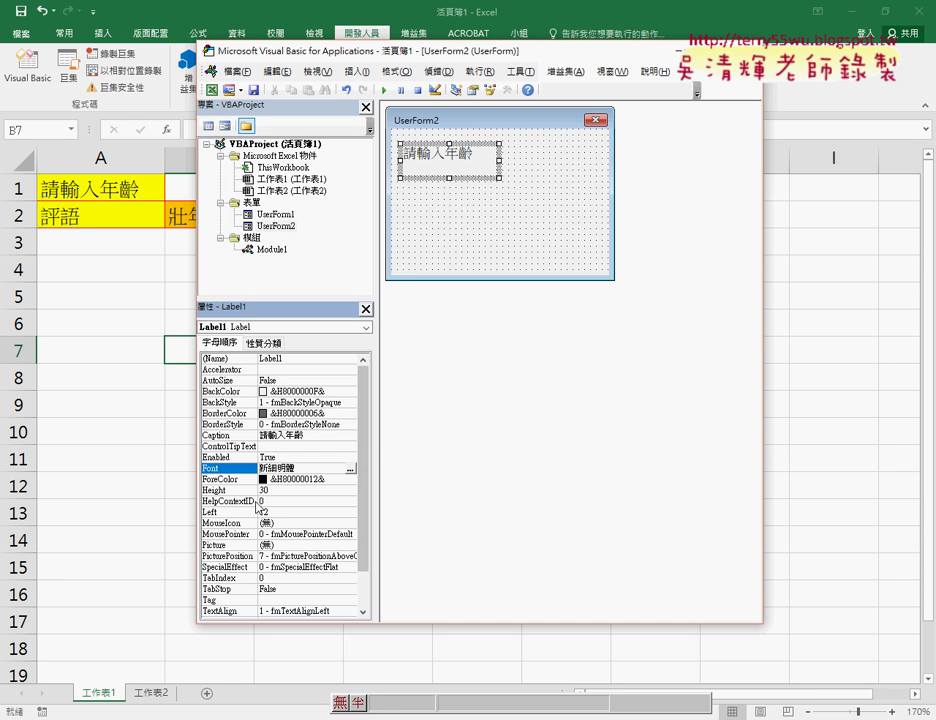
pyautogui.click(323, 480)
pyautogui.click(350, 480)
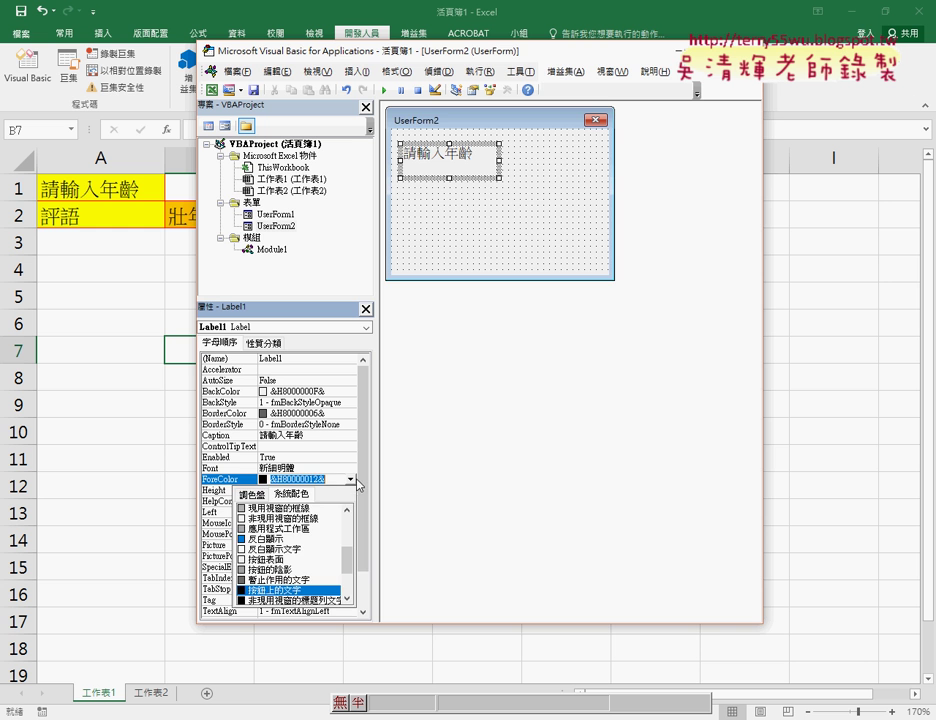
pyautogui.click(252, 494)
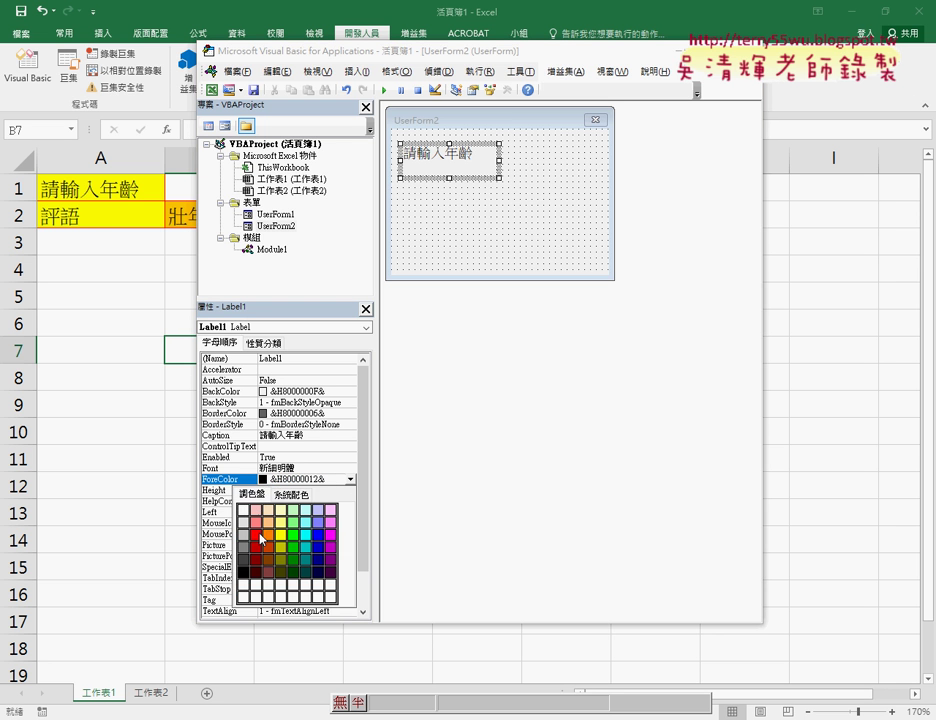
pyautogui.click(259, 534)
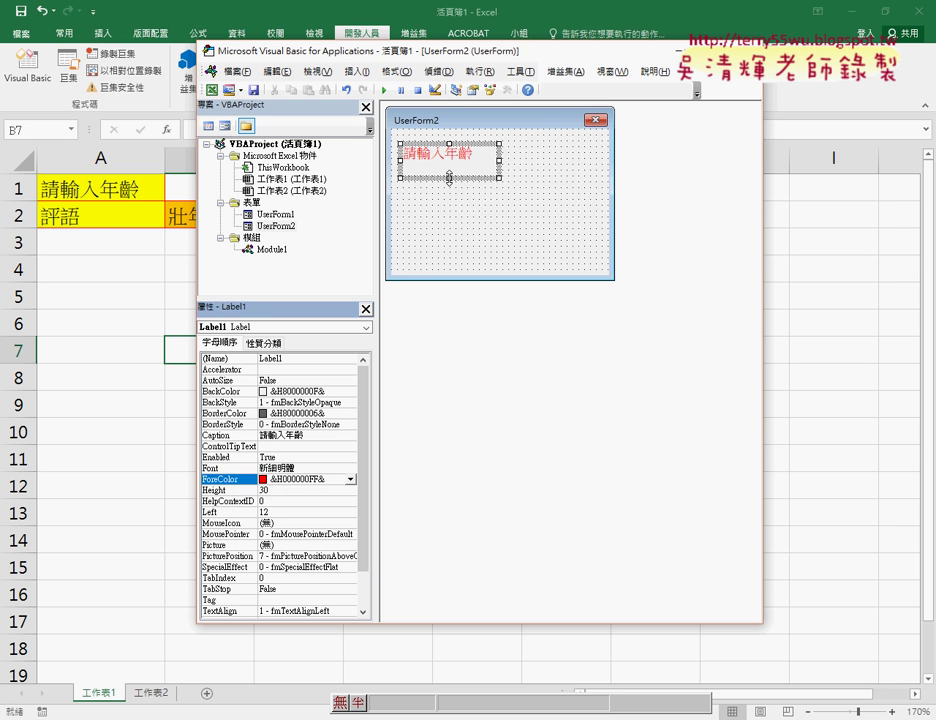
# - Shrink the label's height to 18 and move it slightly lower on the form
pyautogui.moveTo(449, 178); pyautogui.dragTo(449, 166)
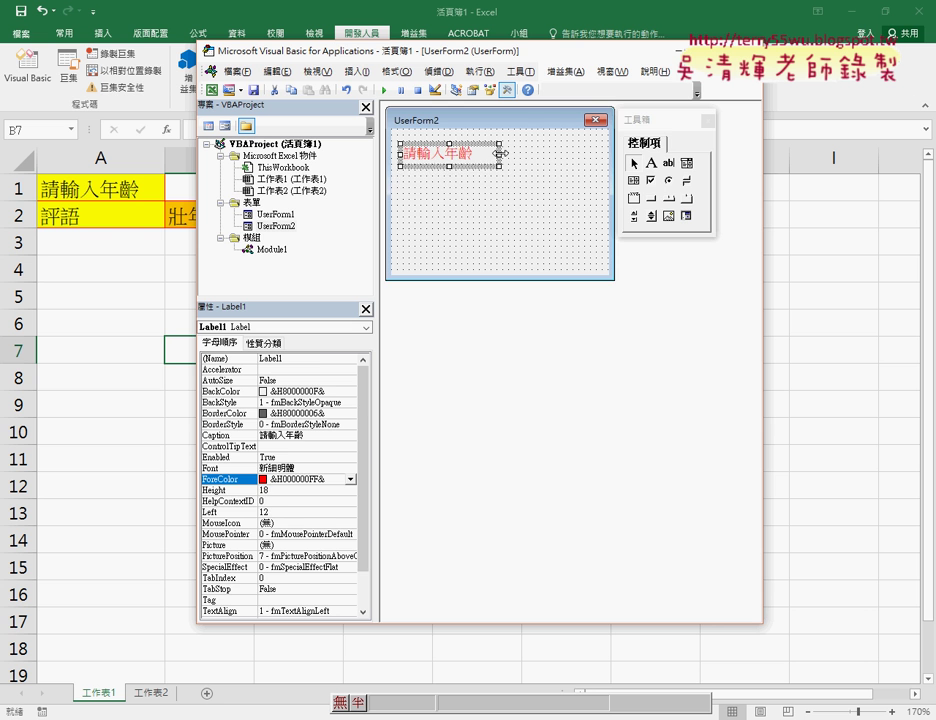
pyautogui.click(470, 185)
pyautogui.moveTo(458, 160); pyautogui.dragTo(456, 170)
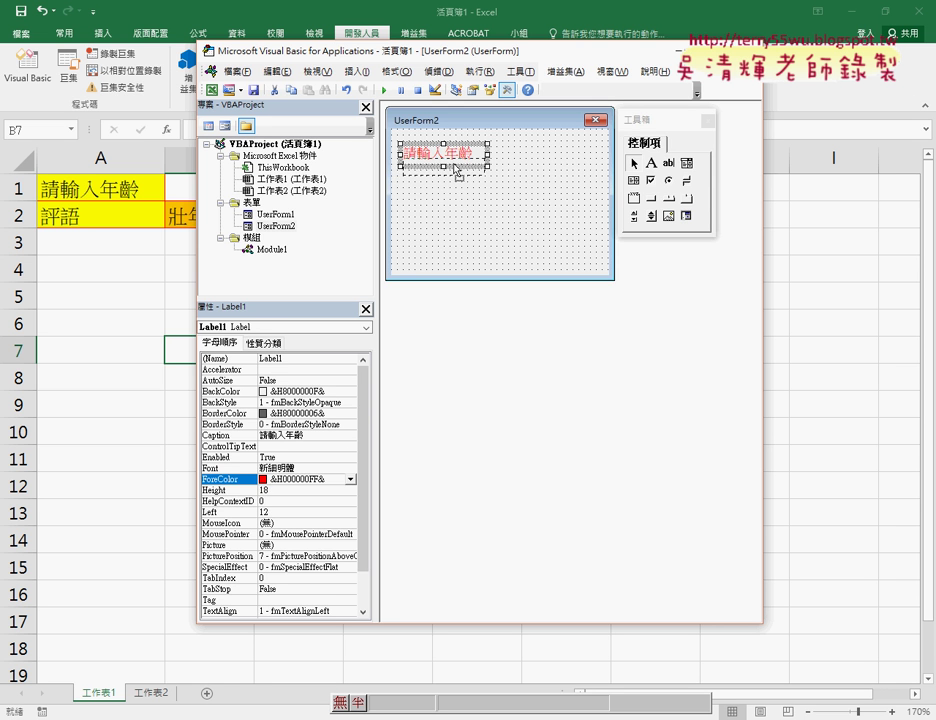
pyautogui.click(487, 225)
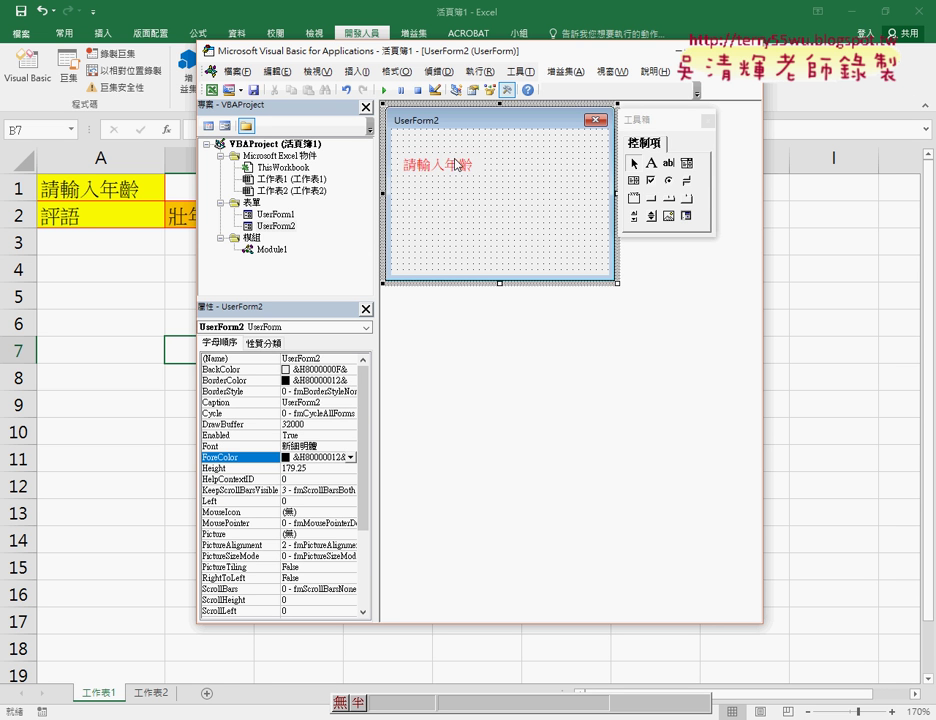
# - Copy the 請輸入年齡 label below itself and check the worksheet's 評語 heading in A2
pyautogui.moveTo(457, 165); pyautogui.dragTo(449, 207)
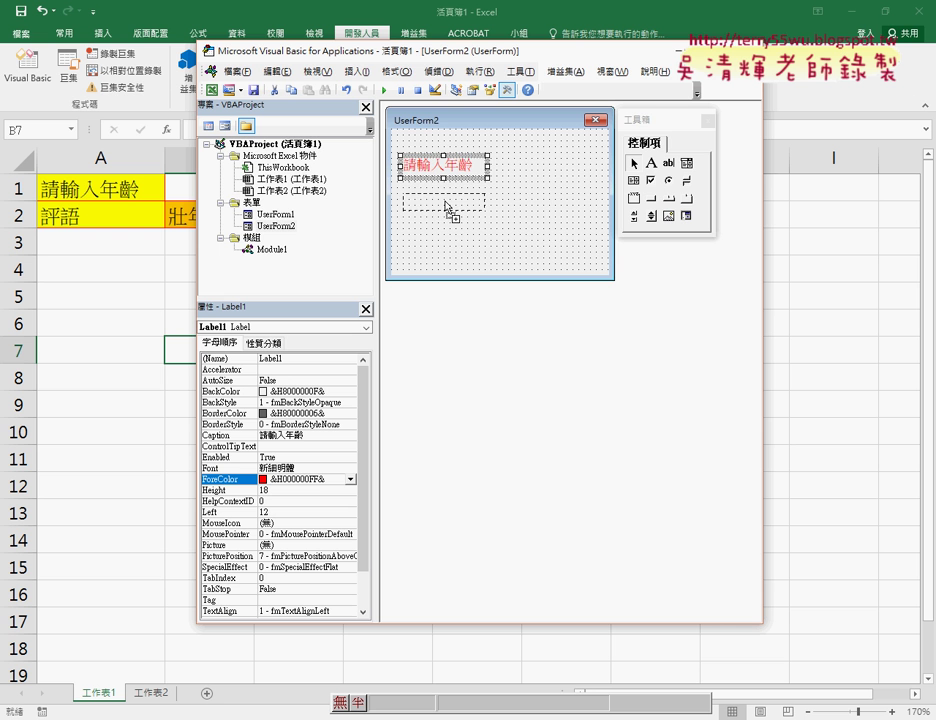
pyautogui.moveTo(446, 207); pyautogui.dragTo(446, 207)
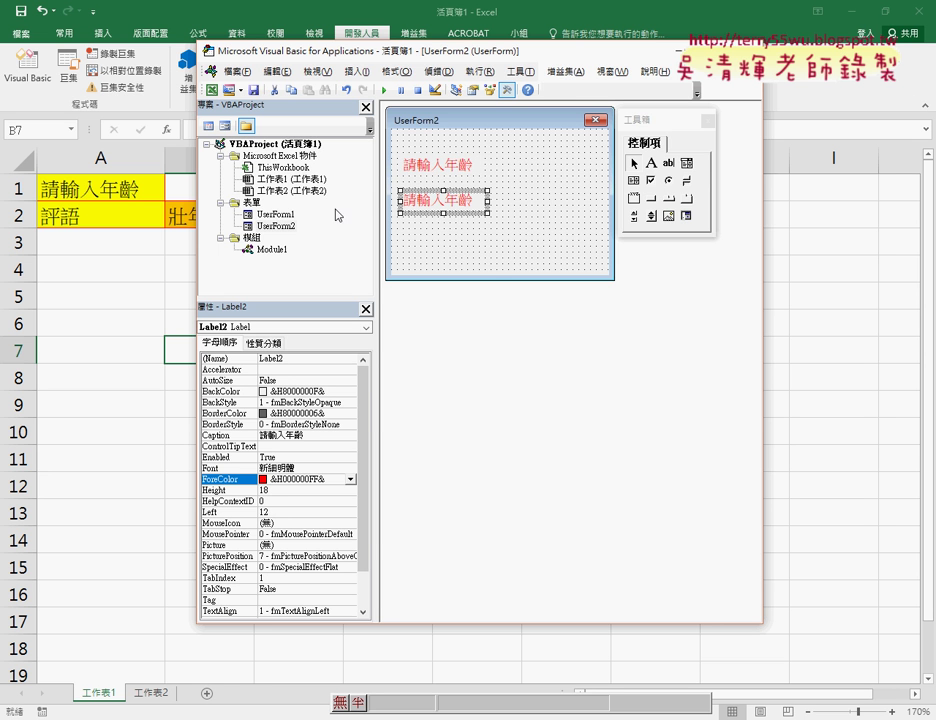
pyautogui.click(132, 215)
pyautogui.moveTo(218, 130); pyautogui.dragTo(152, 138)
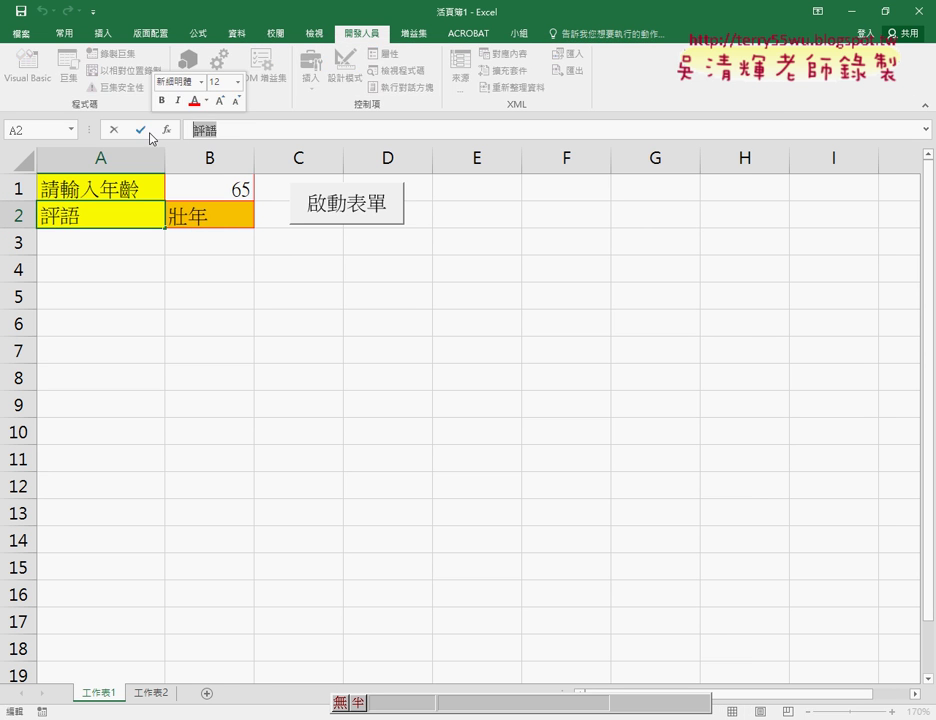
pyautogui.press('Escape')
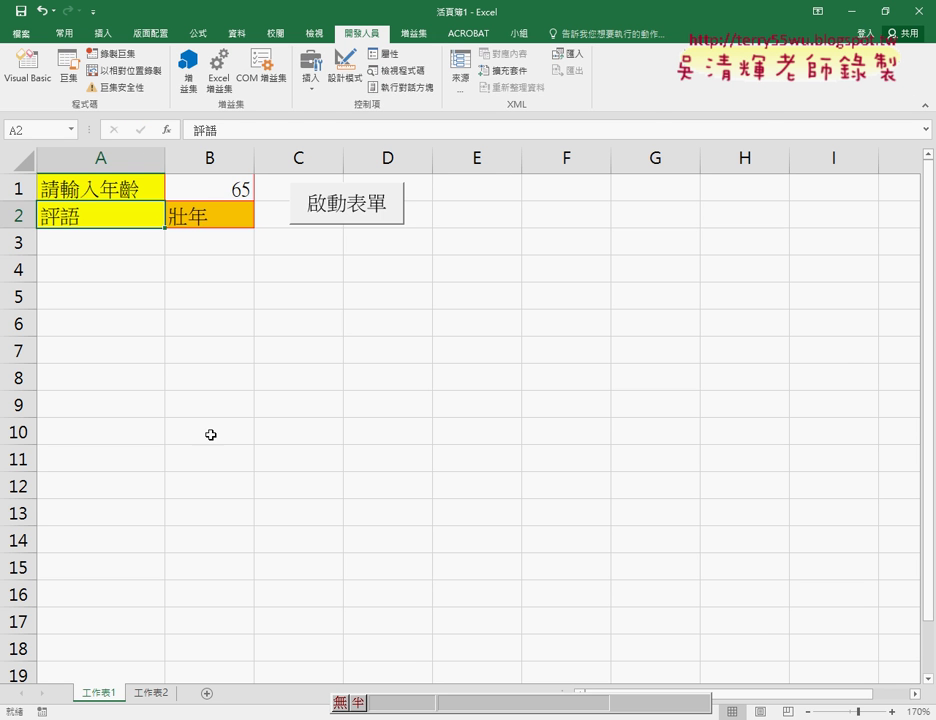
# - Set the copied Label2's caption to 評語
pyautogui.click(451, 647)
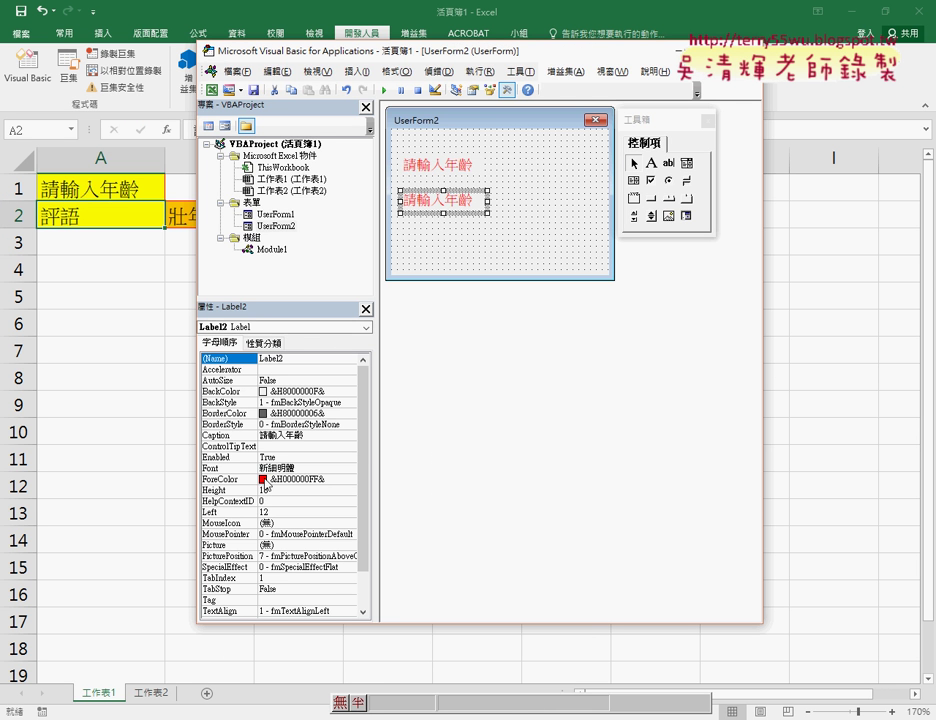
pyautogui.click(305, 436)
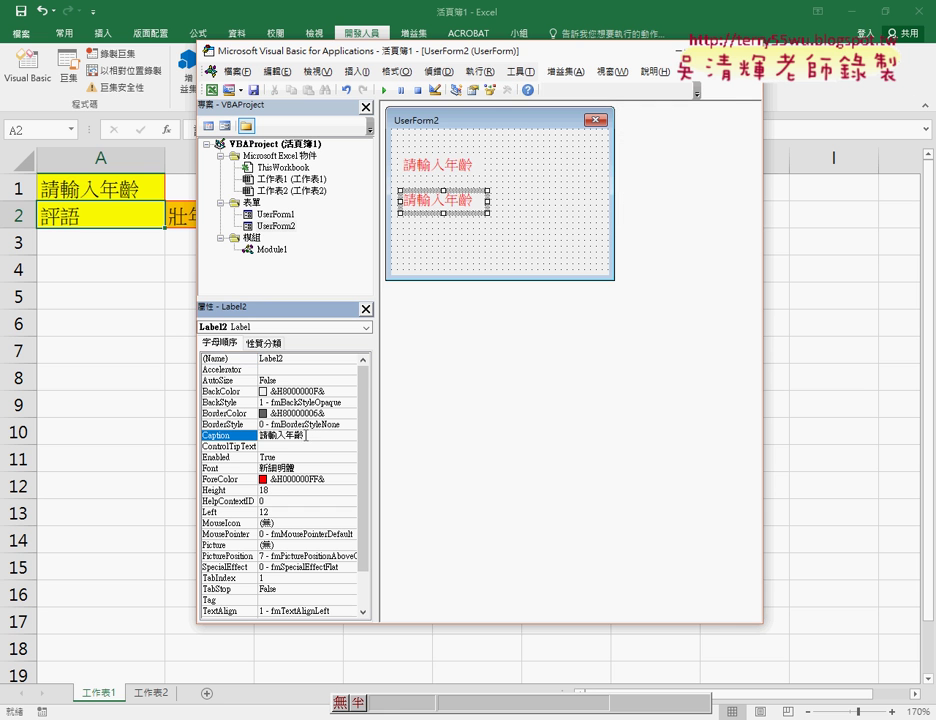
pyautogui.moveTo(305, 436); pyautogui.dragTo(188, 431)
pyautogui.write('評語')
pyautogui.press('Return')
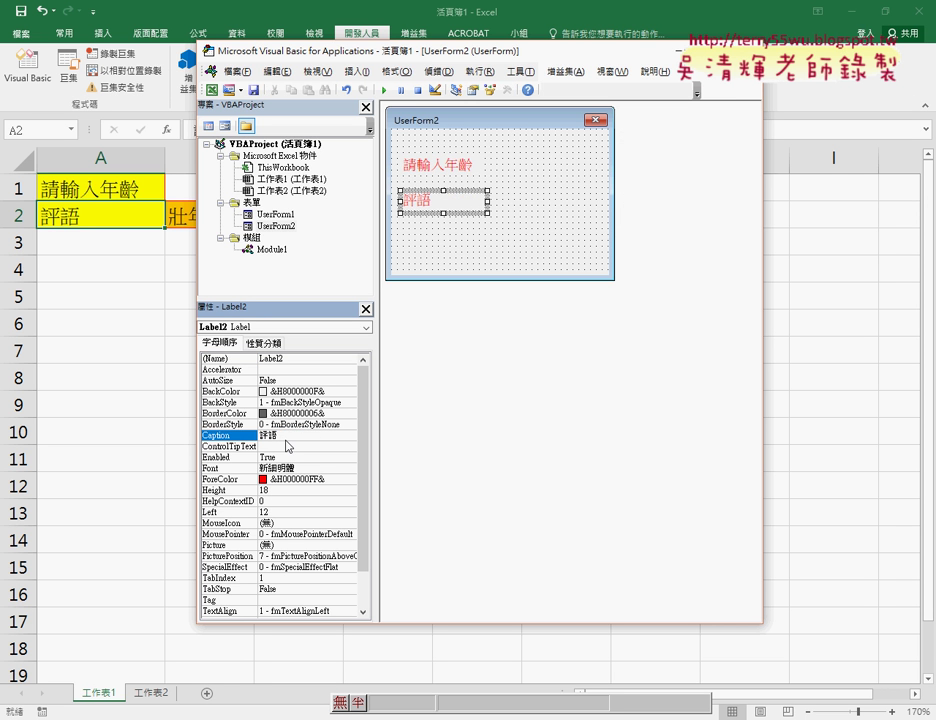
pyautogui.click(551, 238)
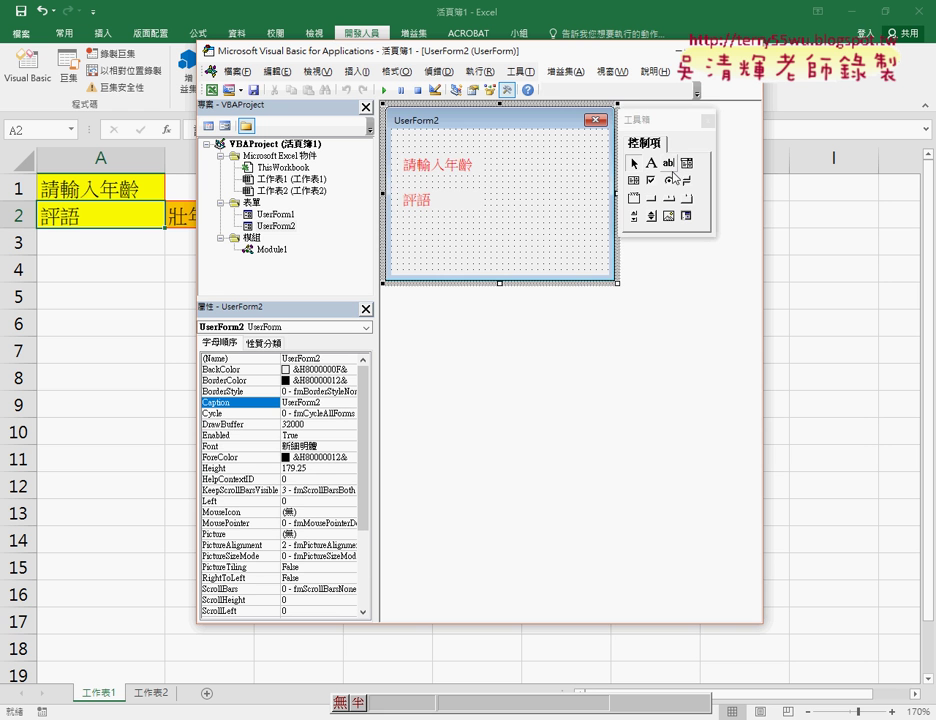
# - Draw TextBox1 to the right of the 請輸入年齡 label and confirm its font settings
pyautogui.click(669, 163)
pyautogui.moveTo(503, 150); pyautogui.dragTo(598, 178)
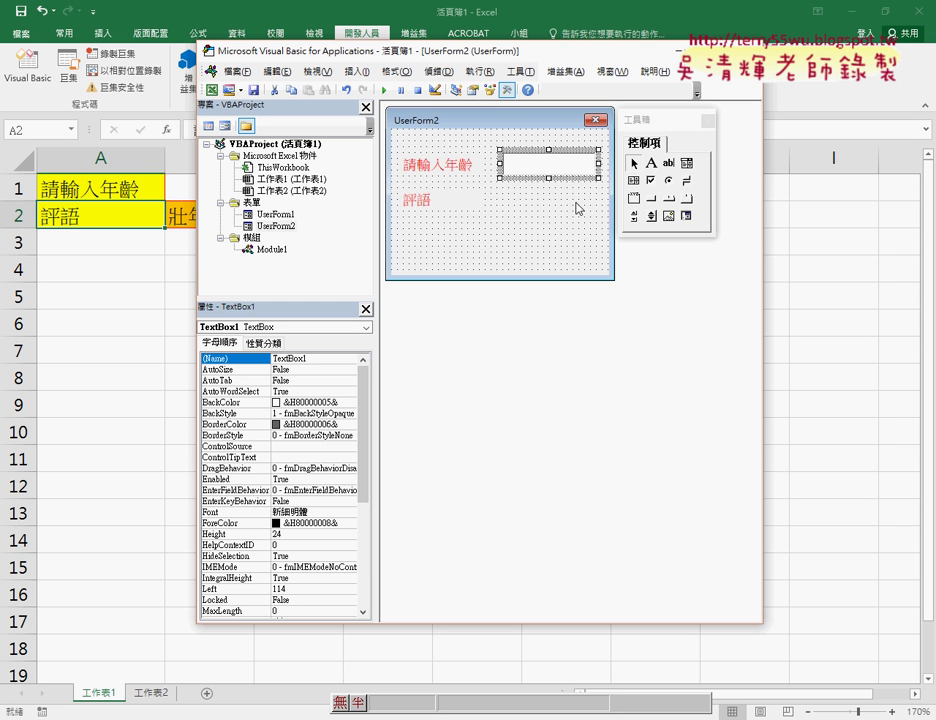
pyautogui.click(230, 512)
pyautogui.click(351, 512)
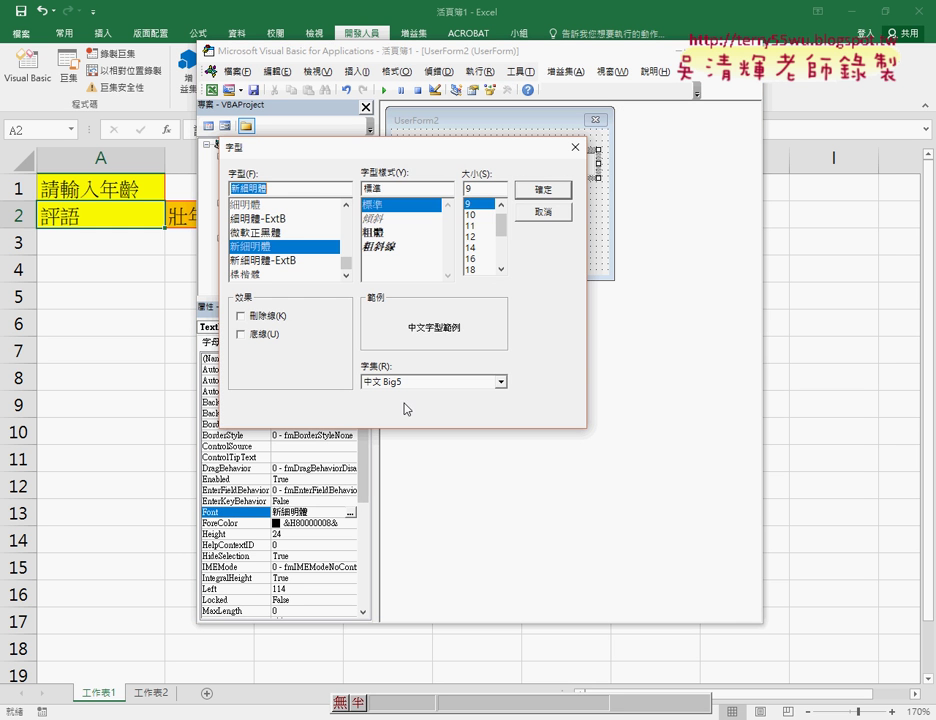
pyautogui.click(543, 189)
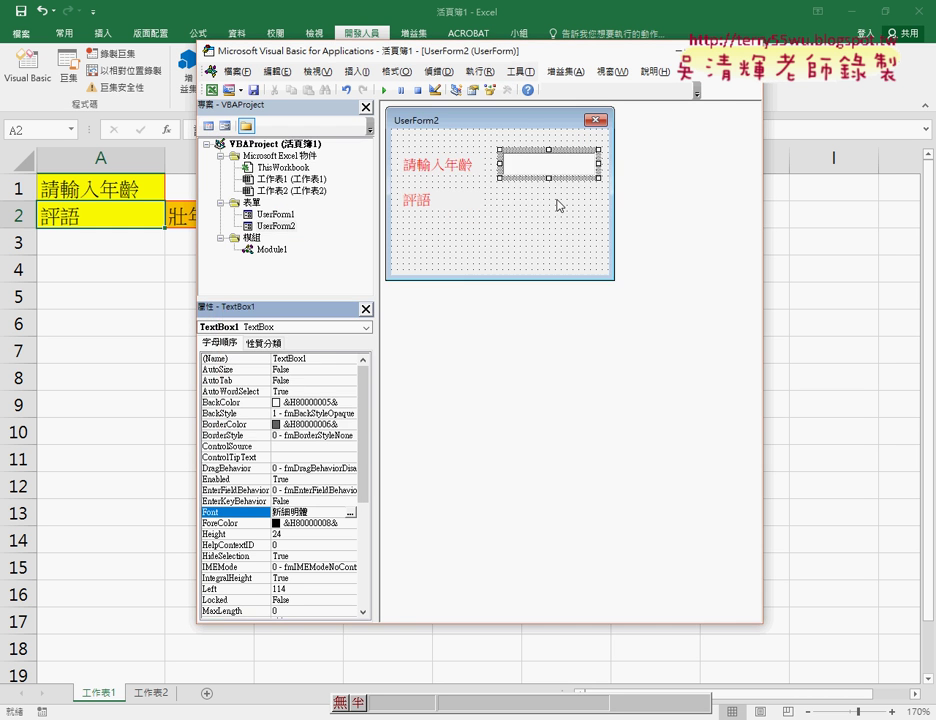
pyautogui.click(540, 205)
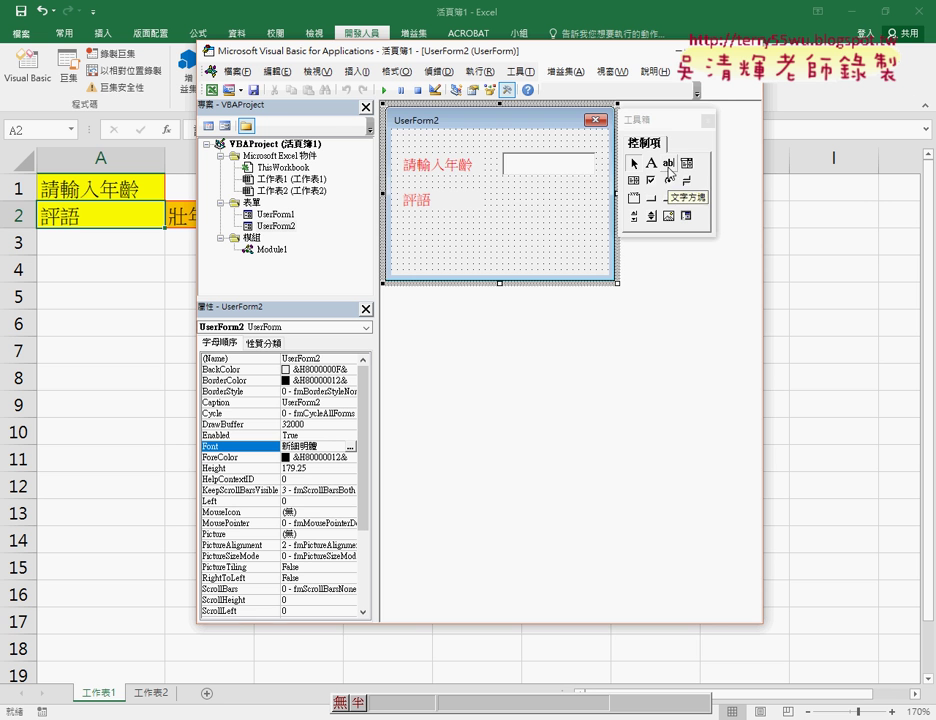
pyautogui.click(669, 164)
pyautogui.click(651, 162)
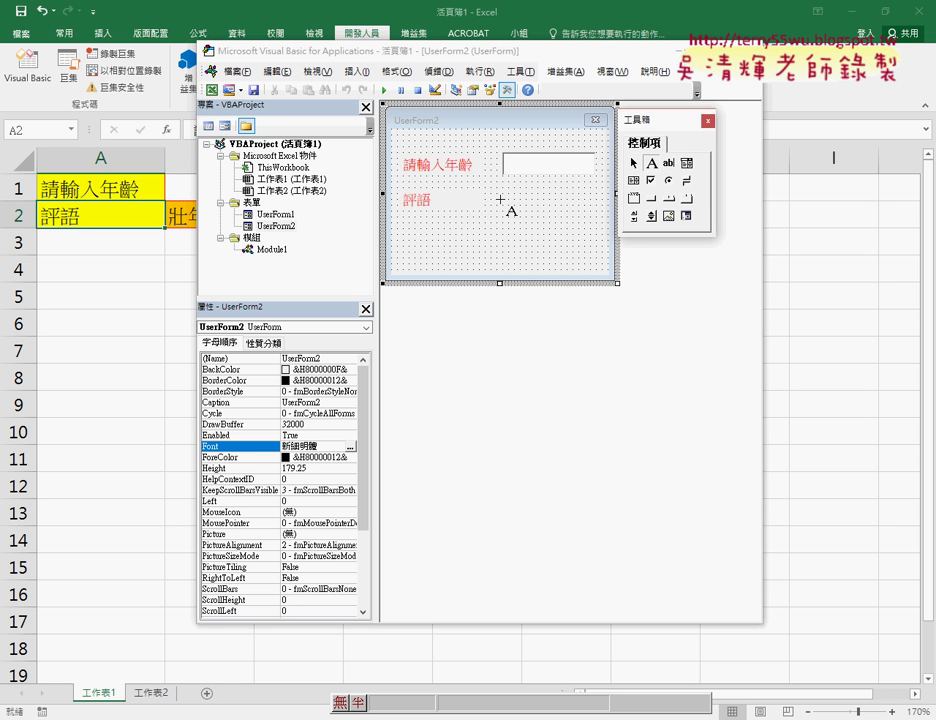
# - Draw Label3 beside 評語 and clear its caption to blank
pyautogui.moveTo(503, 194)
pyautogui.mouseDown()
pyautogui.moveTo(581, 227)
pyautogui.moveTo(598, 223)
pyautogui.mouseUp()
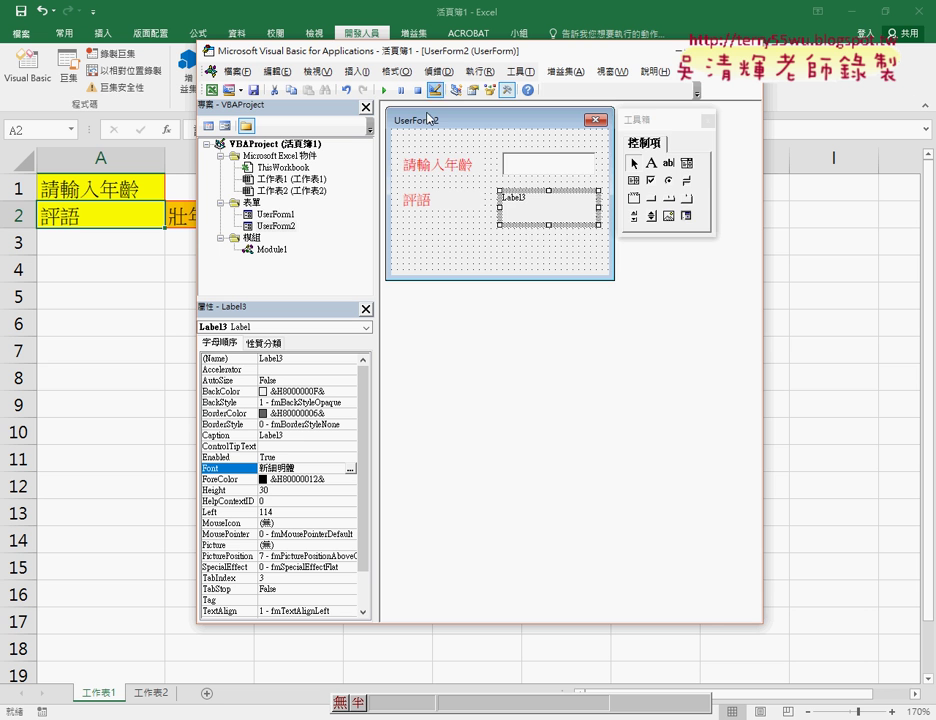
pyautogui.doubleClick(272, 214)
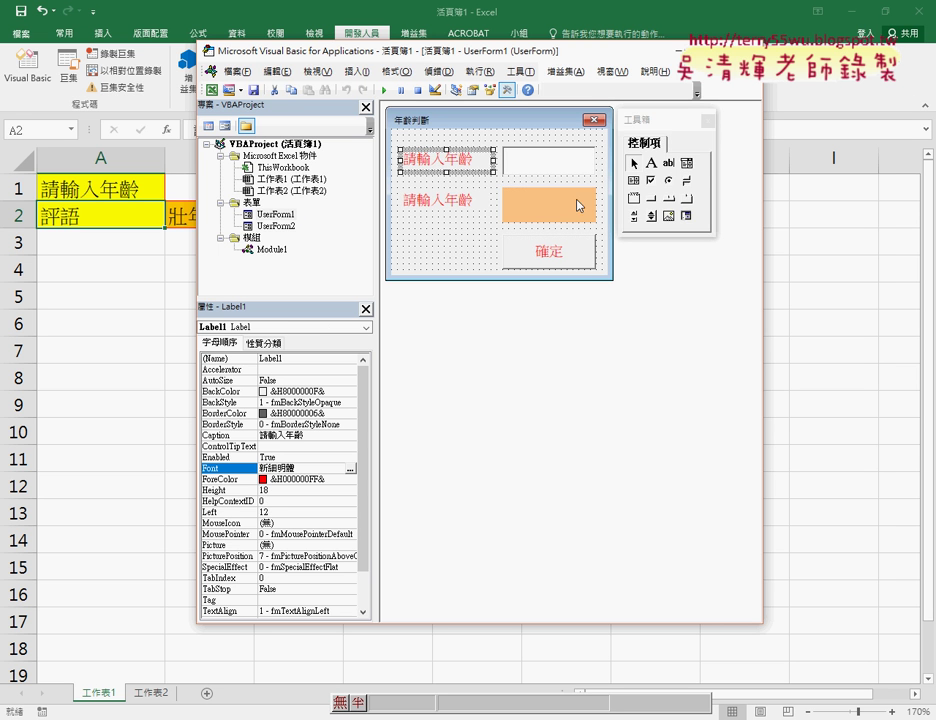
pyautogui.doubleClick(286, 226)
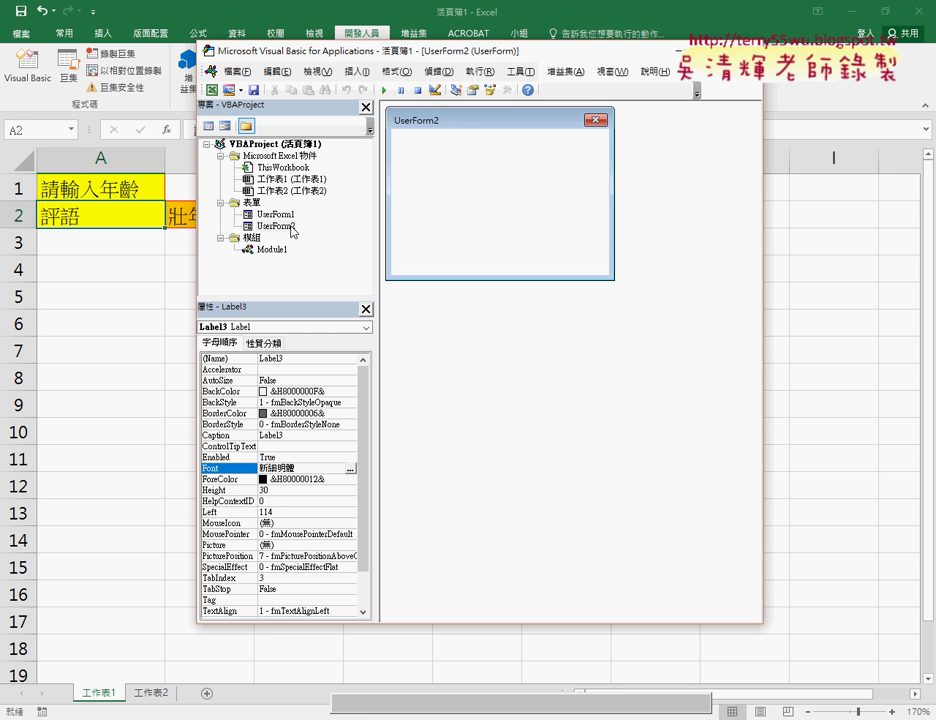
pyautogui.click(313, 432)
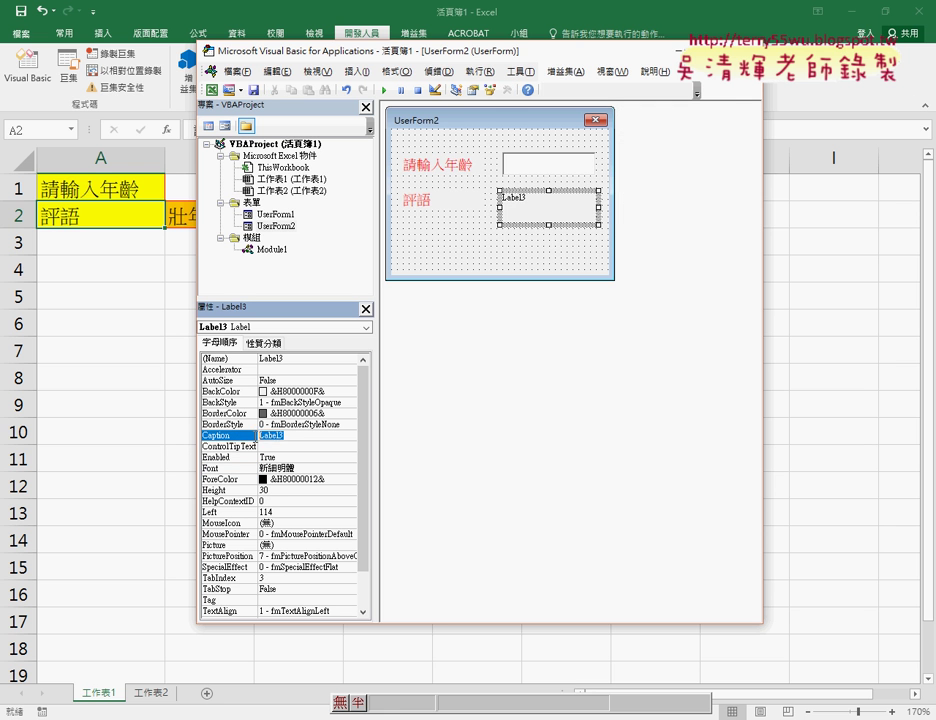
pyautogui.press('BackSpace')
# - Test-run UserForm2 over the worksheet, then close it
pyautogui.click(537, 259)
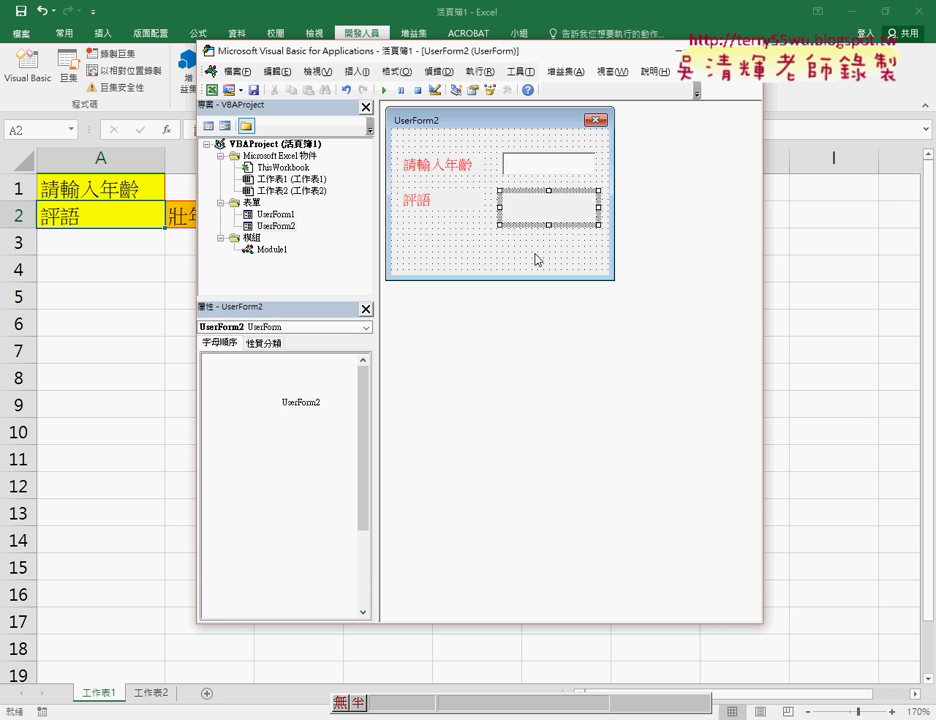
pyautogui.click(385, 91)
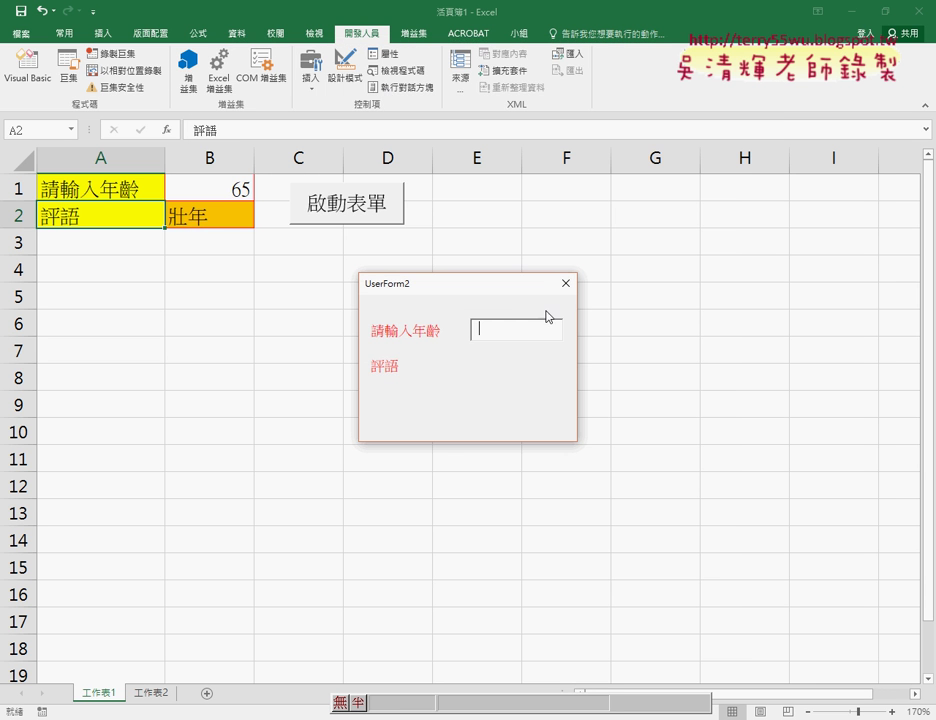
pyautogui.click(565, 283)
pyautogui.click(566, 212)
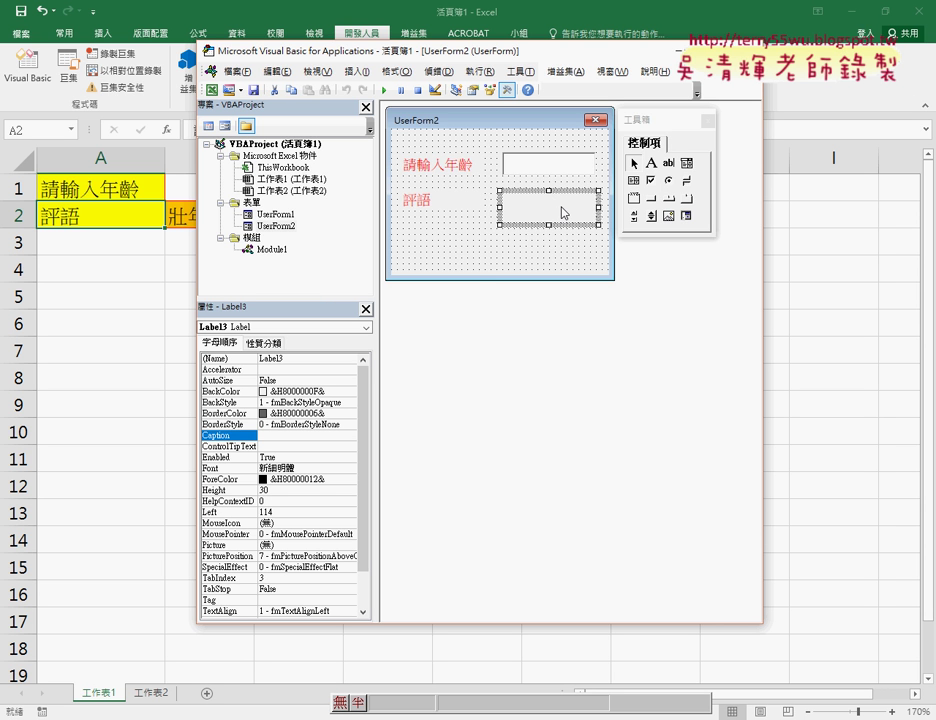
# - Give the blank comment label Label3 a light orange background colour
pyautogui.click(222, 482)
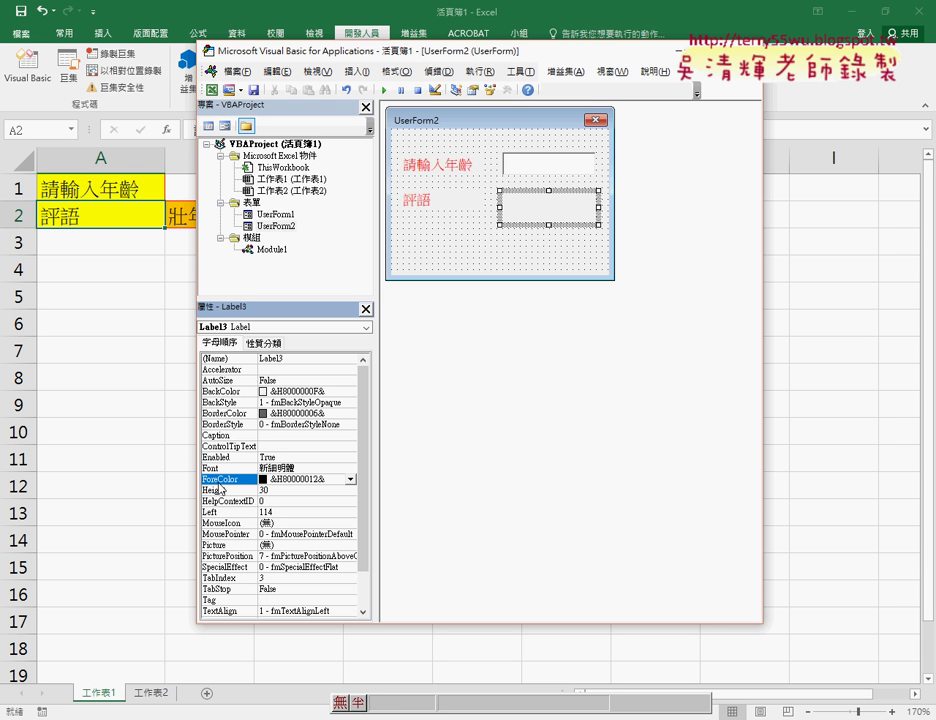
pyautogui.click(230, 392)
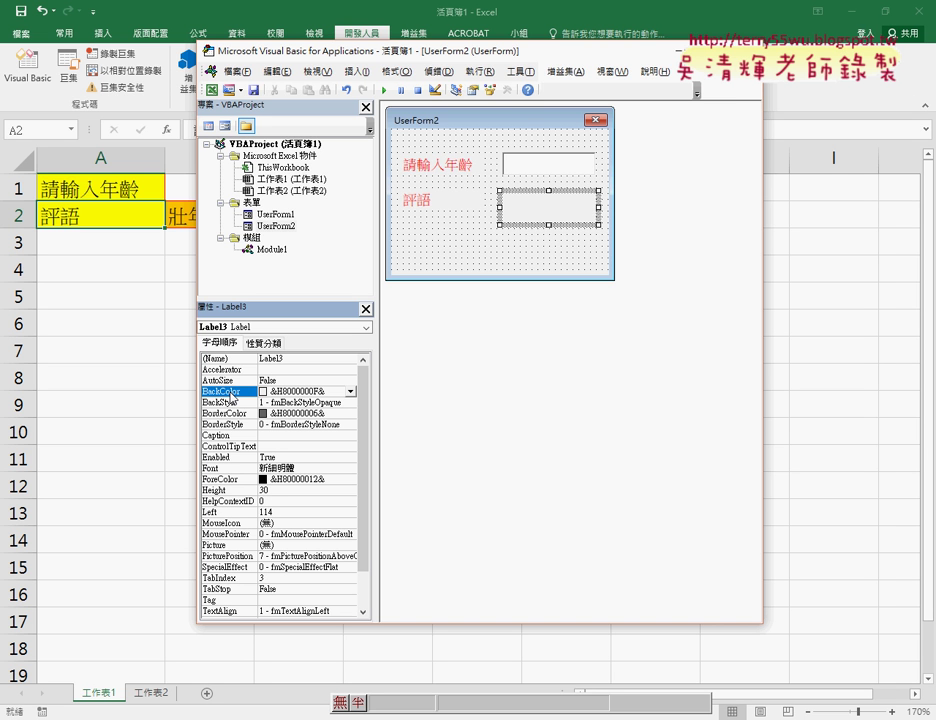
pyautogui.click(351, 391)
pyautogui.click(252, 407)
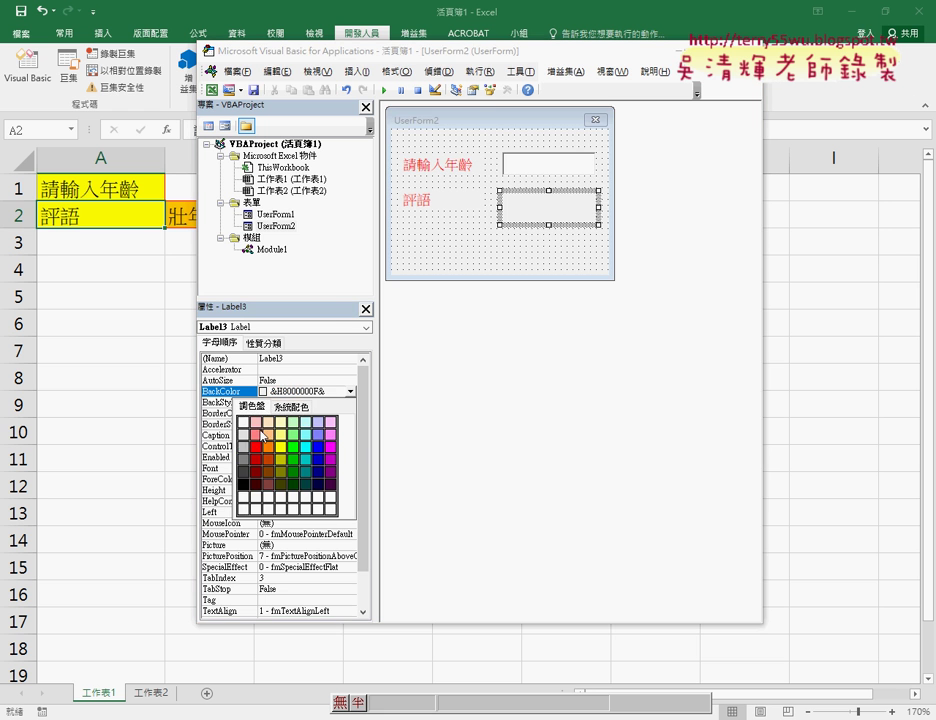
pyautogui.click(269, 435)
# - Make UserForm2 taller, to a height of 197.25
pyautogui.click(564, 261)
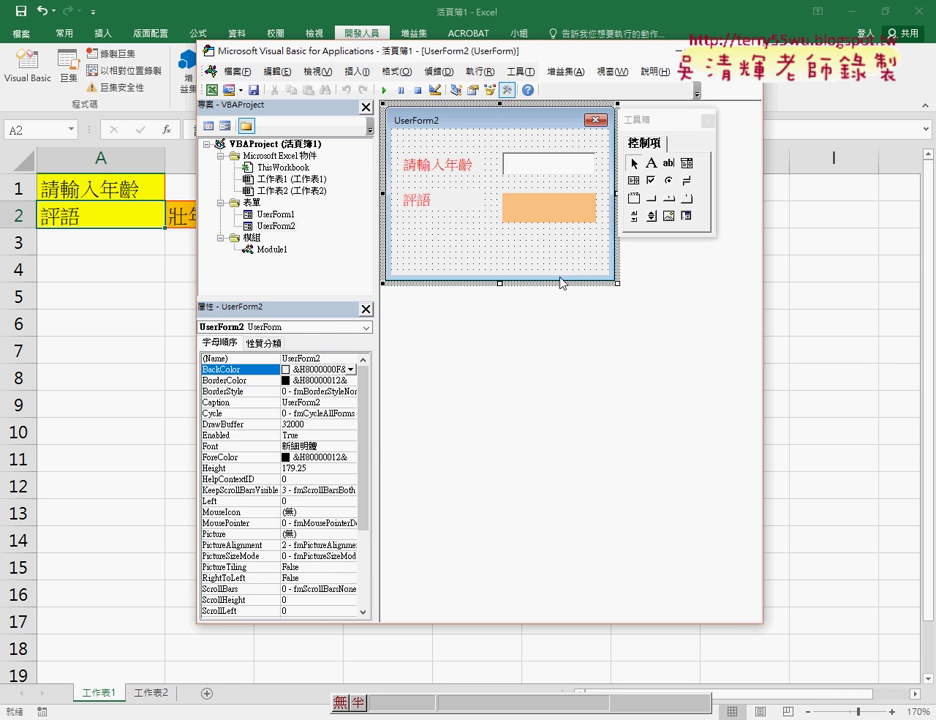
pyautogui.moveTo(499, 284); pyautogui.dragTo(499, 301)
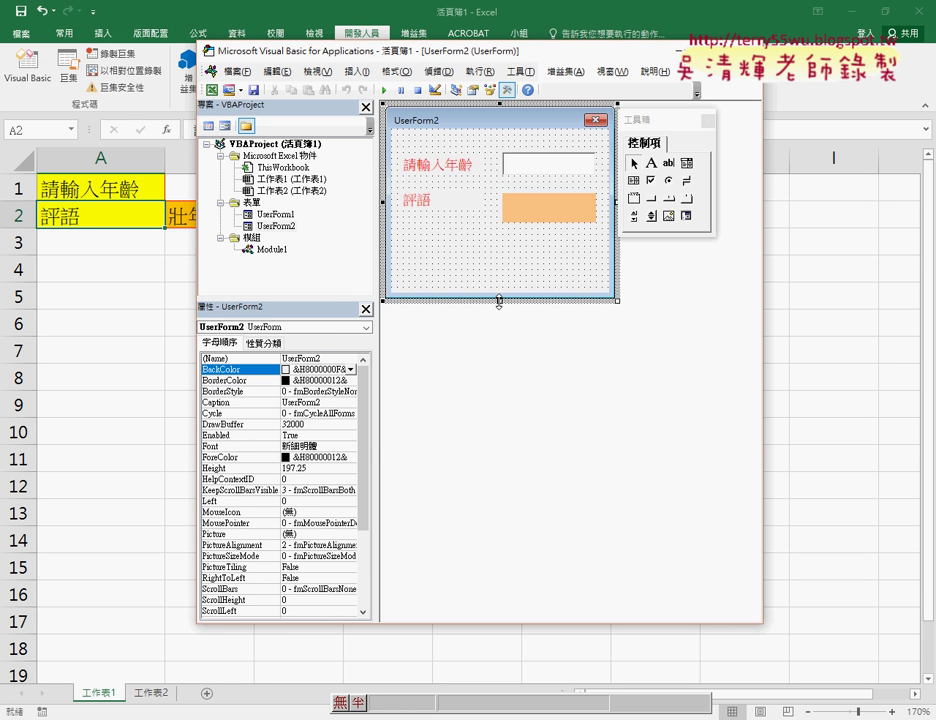
pyautogui.click(665, 224)
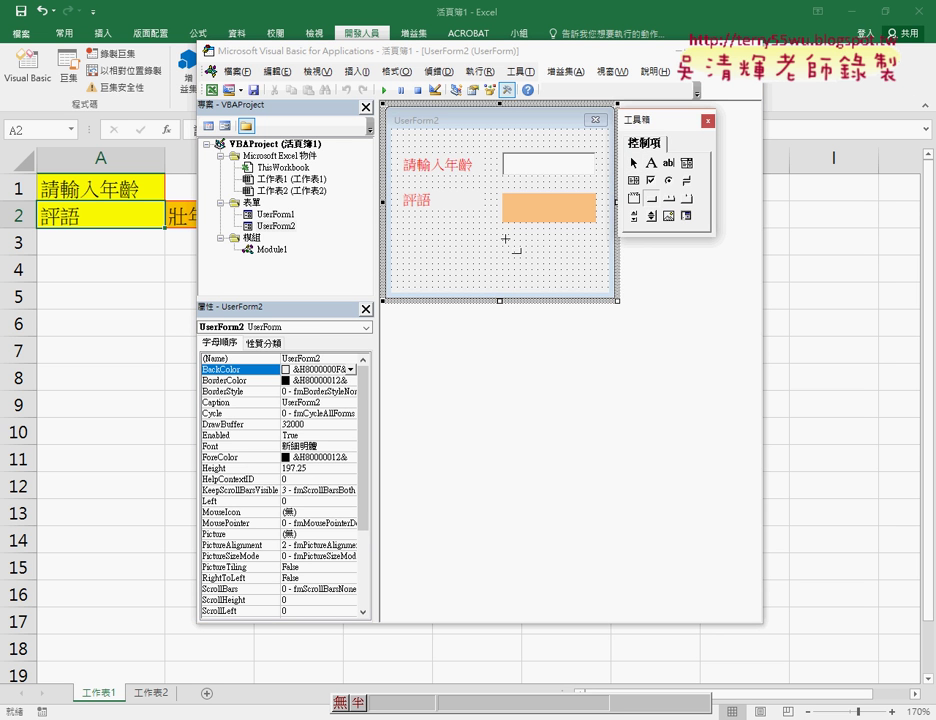
# - Draw a command button below the orange label and caption it 確定
pyautogui.moveTo(503, 240)
pyautogui.mouseDown()
pyautogui.moveTo(531, 273)
pyautogui.moveTo(598, 270)
pyautogui.mouseUp()
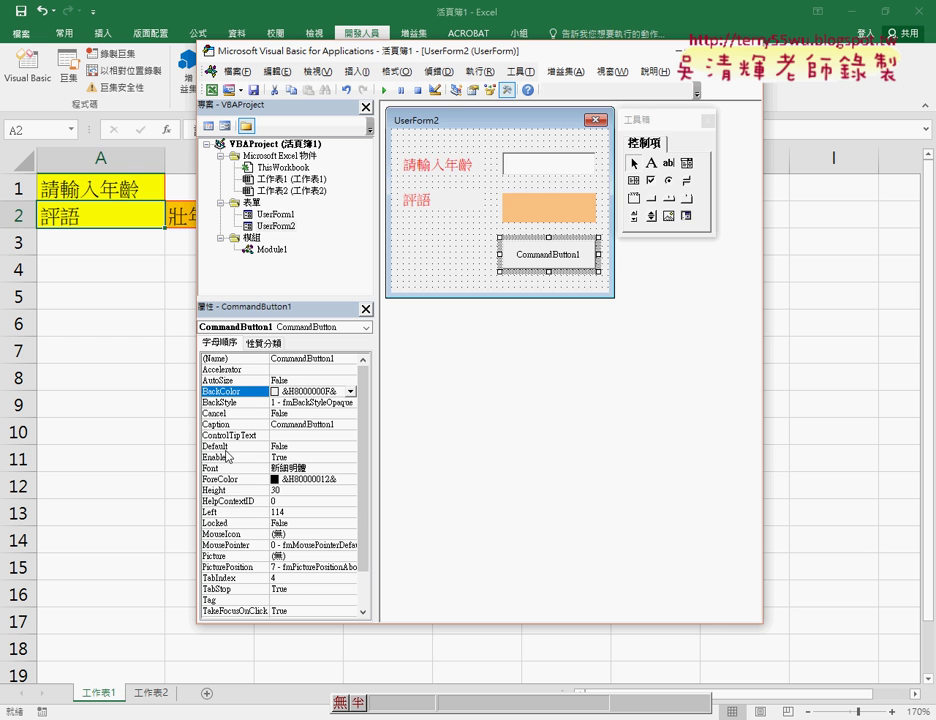
pyautogui.click(345, 425)
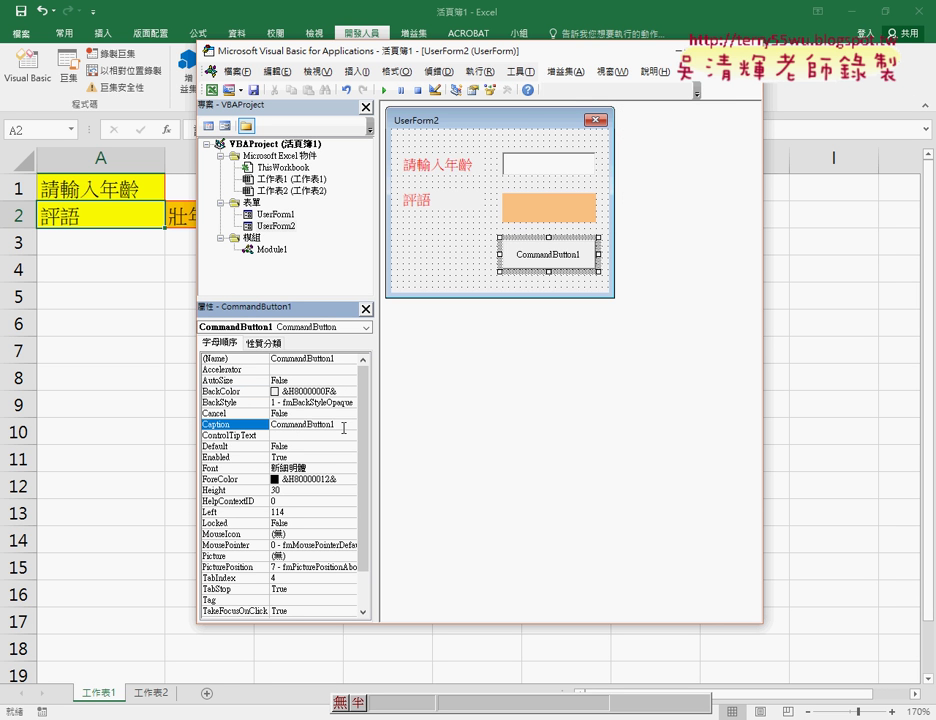
pyautogui.click(207, 424)
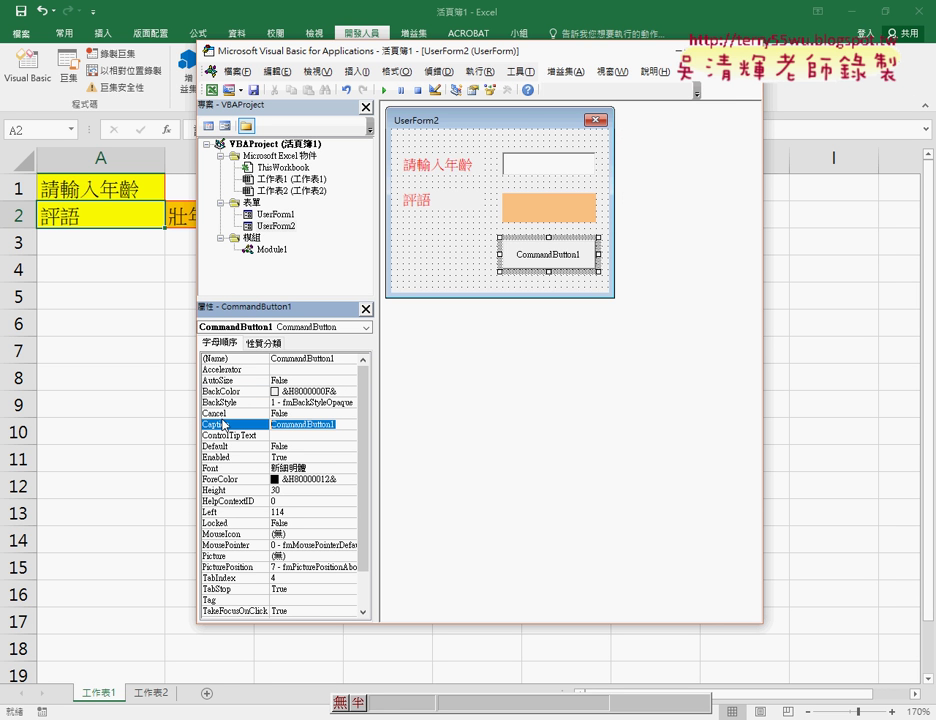
pyautogui.press('super+space')
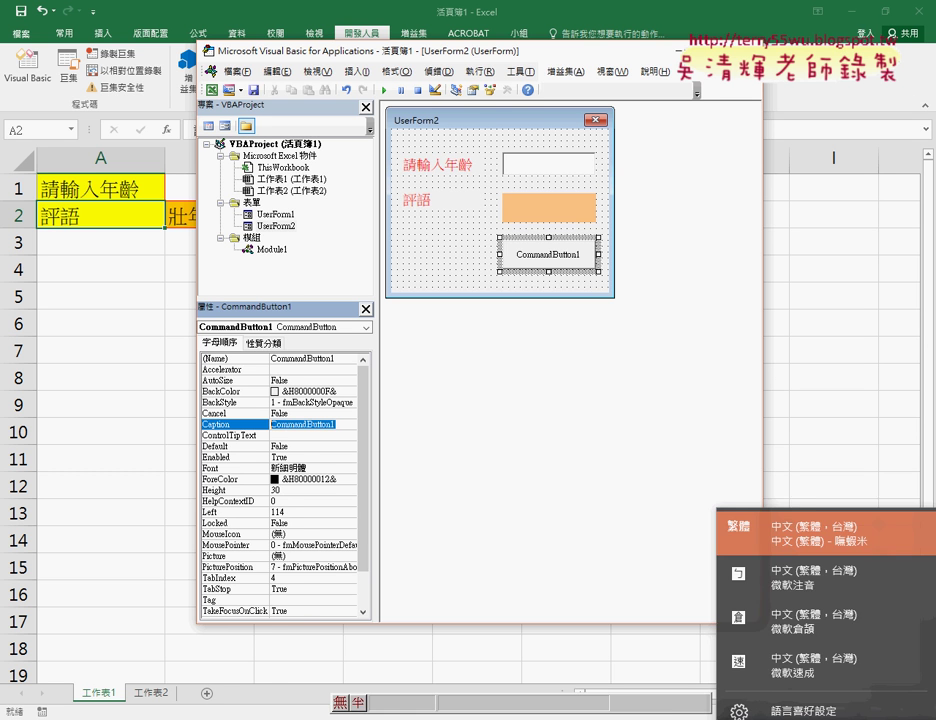
pyautogui.write('ㄑ')
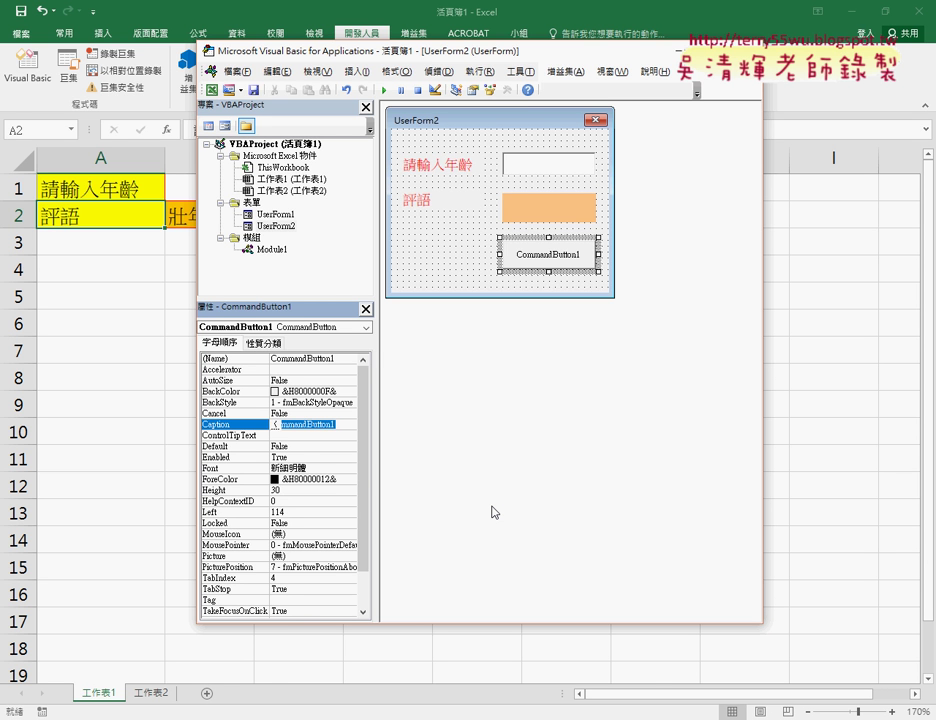
pyautogui.write('卻ㄌㄧ')
pyautogui.write('ㄥˋ')
pyautogui.press('Return')
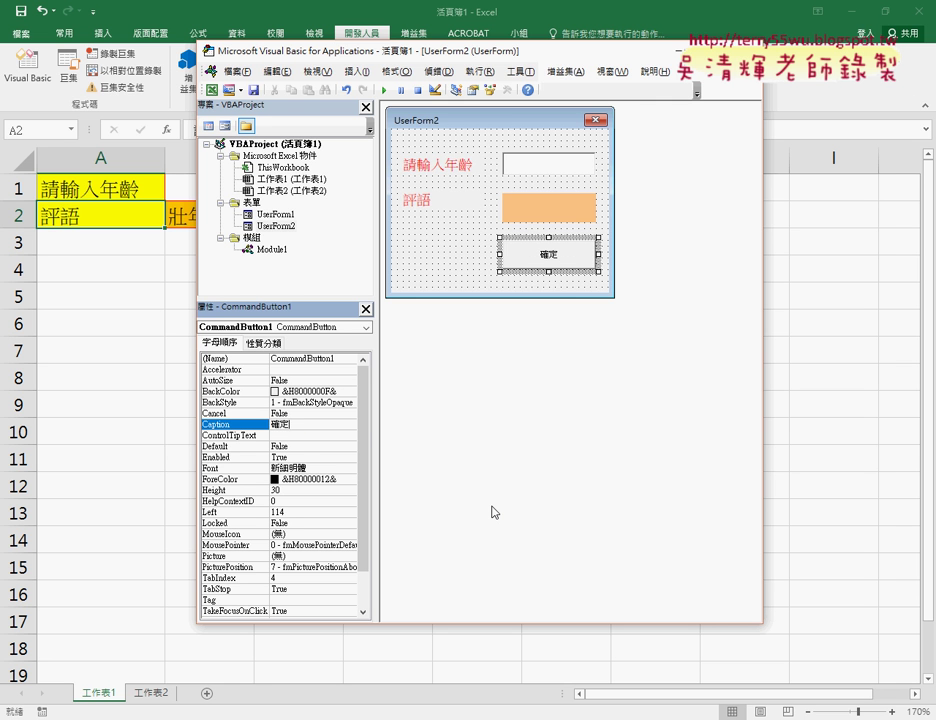
# - Set the 確定 button's font size to 14 and its text colour to red
pyautogui.click(235, 468)
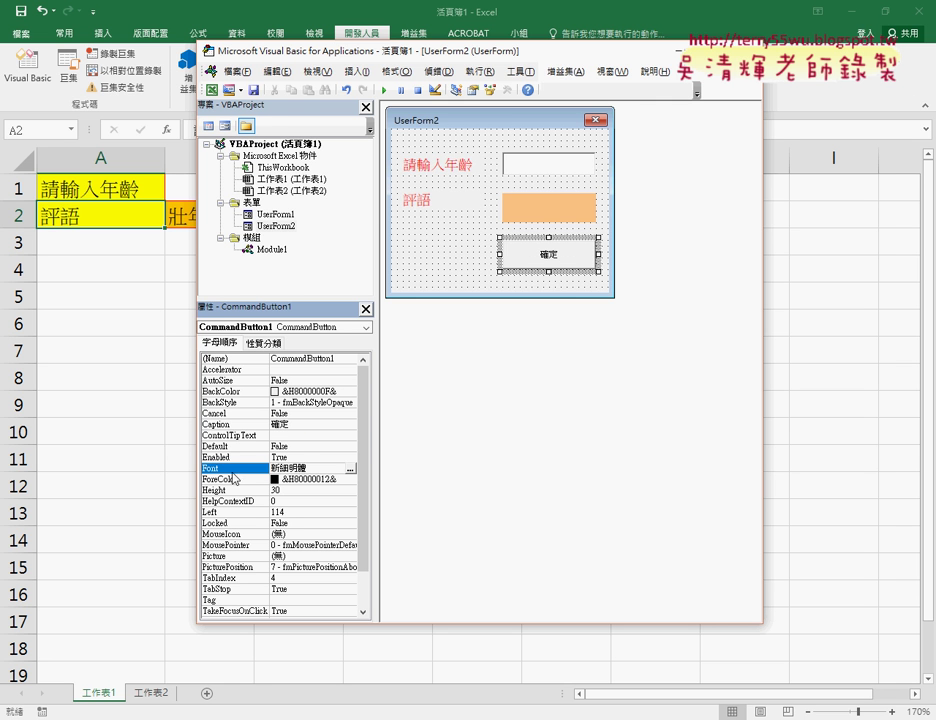
pyautogui.click(349, 468)
pyautogui.click(478, 247)
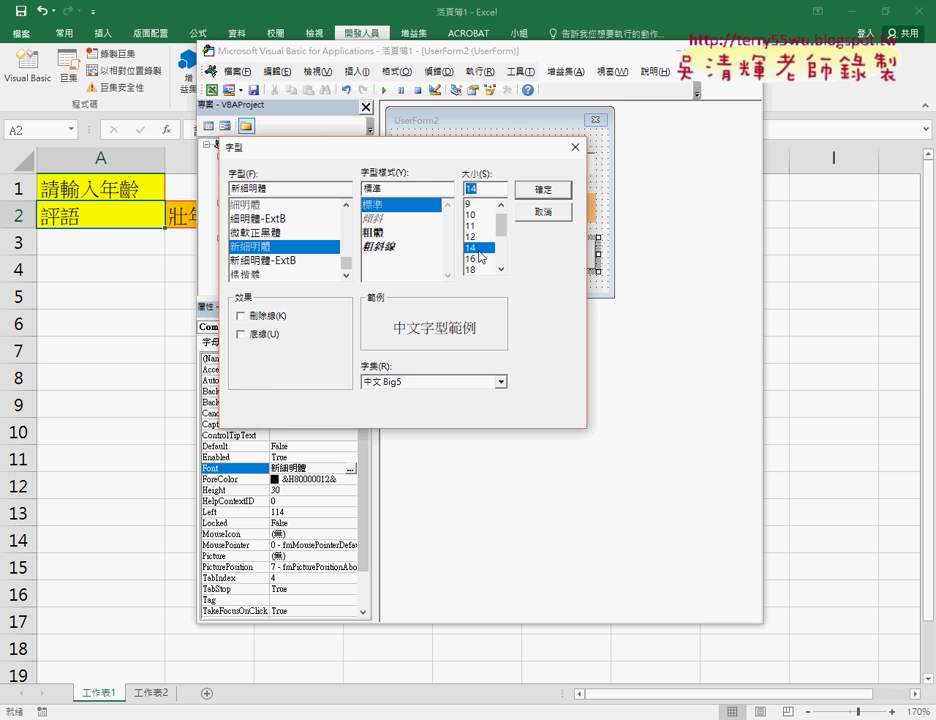
pyautogui.click(541, 189)
pyautogui.click(345, 479)
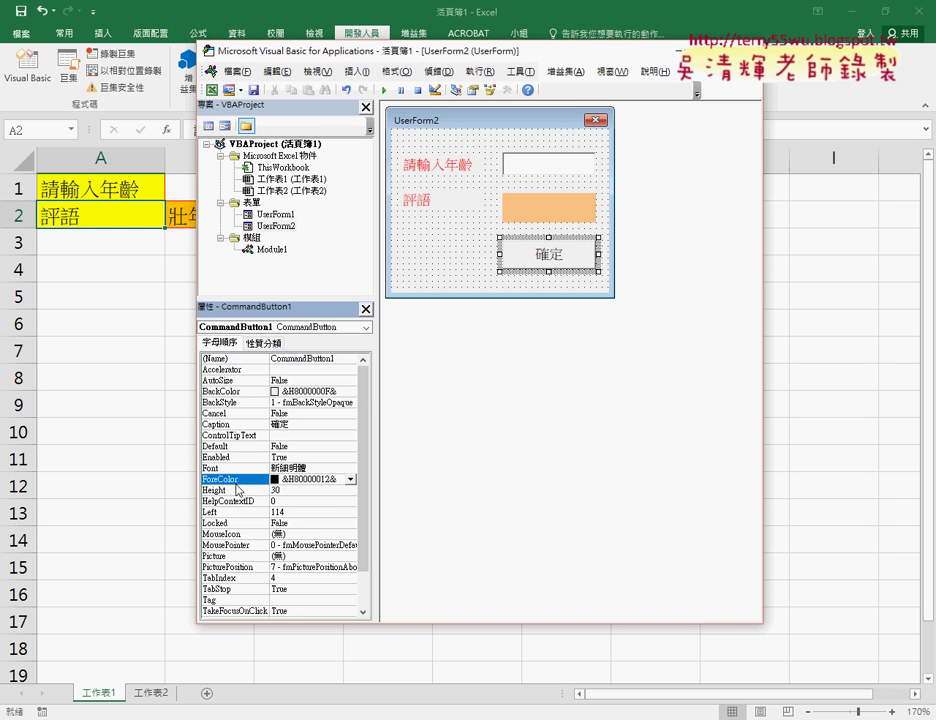
pyautogui.click(350, 479)
pyautogui.click(252, 494)
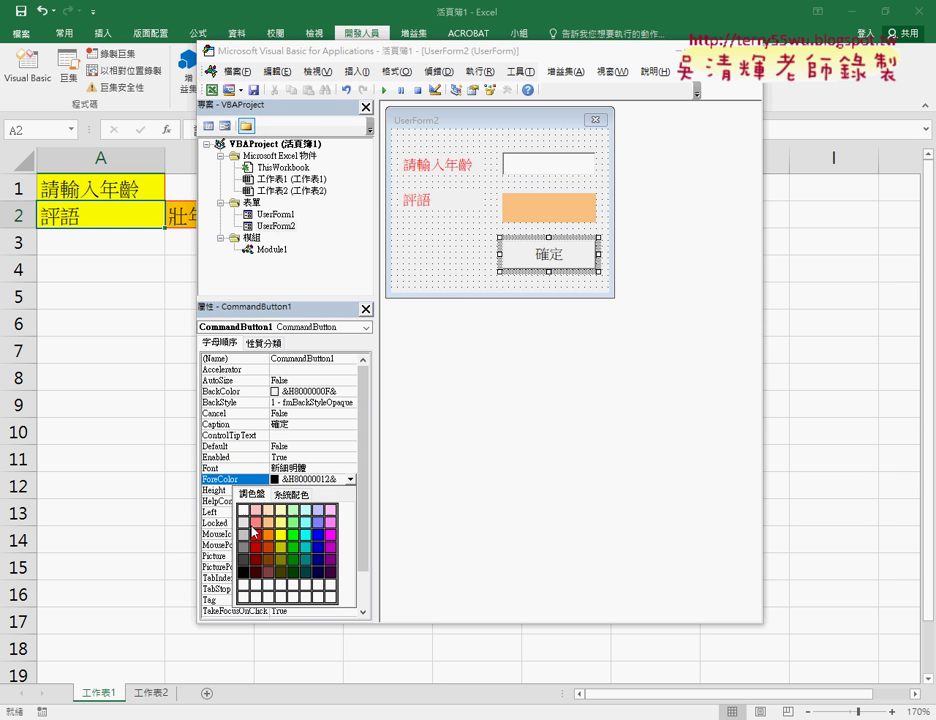
pyautogui.click(262, 540)
pyautogui.click(466, 273)
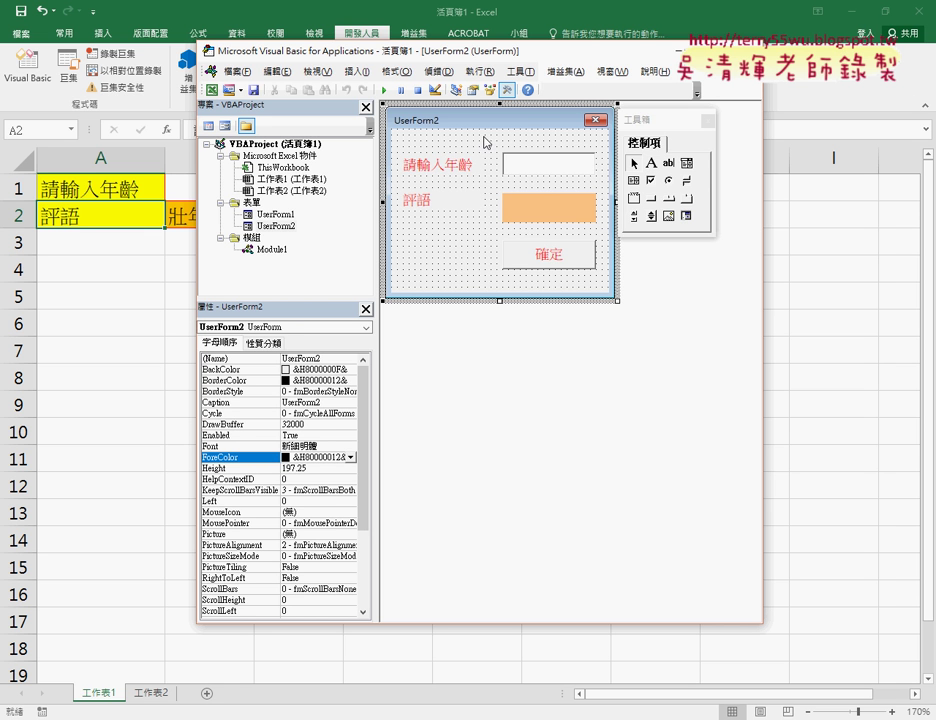
# - Set UserForm2's Caption property to 年齡判斷 in the Properties window
pyautogui.click(540, 171)
pyautogui.click(416, 234)
pyautogui.click(268, 404)
pyautogui.click(262, 402)
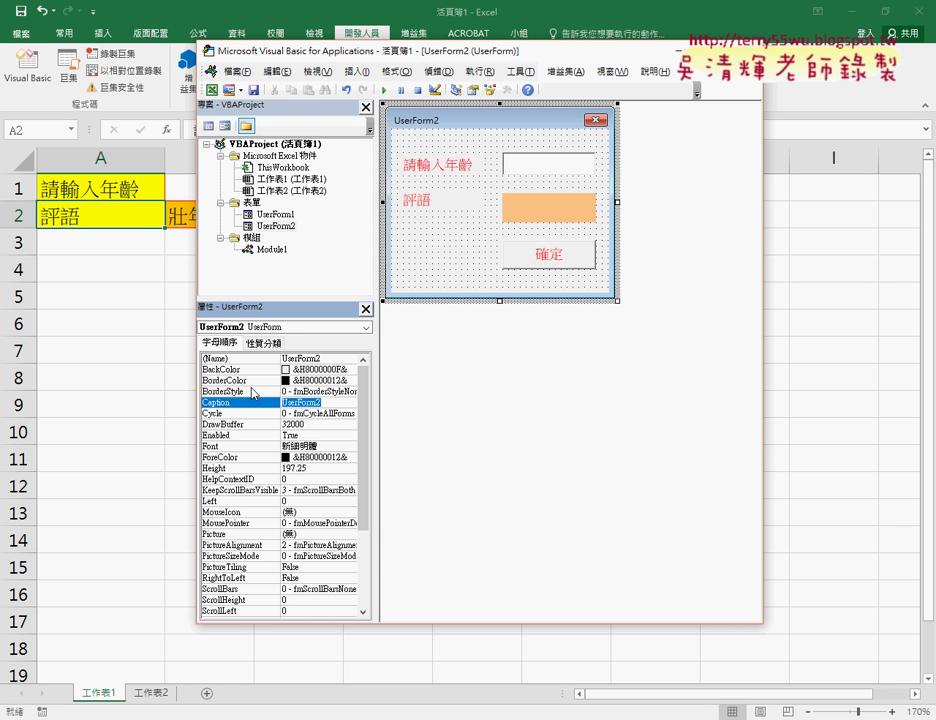
pyautogui.write('年齡久')
pyautogui.write('判斷')
pyautogui.press('Return')
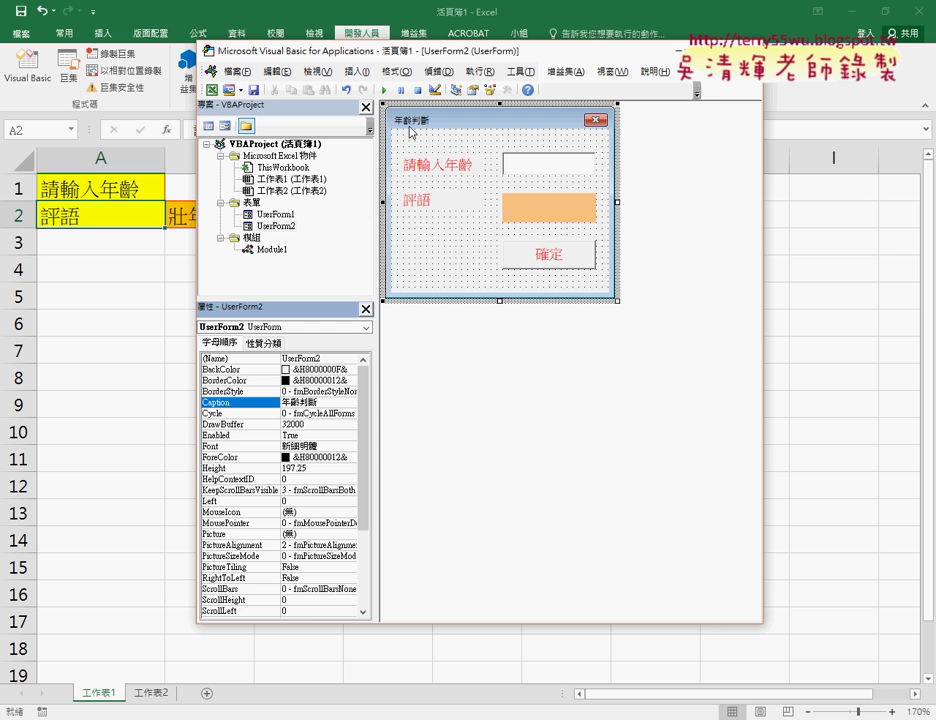
pyautogui.click(449, 258)
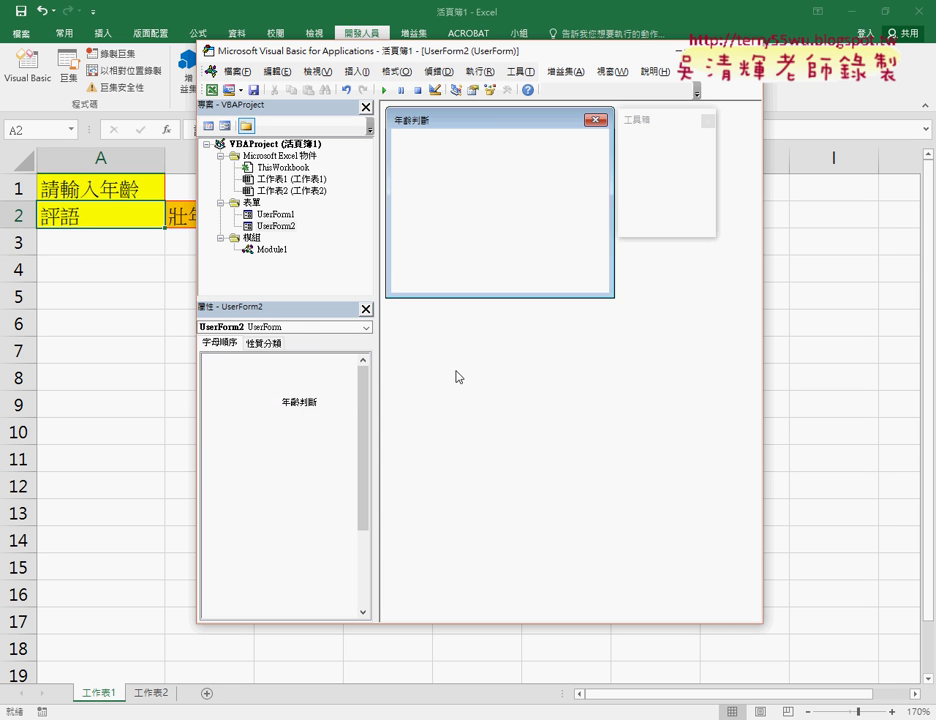
# - Test-run the 年齡判斷 form by entering age 65 and submitting with 確定, then select TextBox1
pyautogui.click(384, 91)
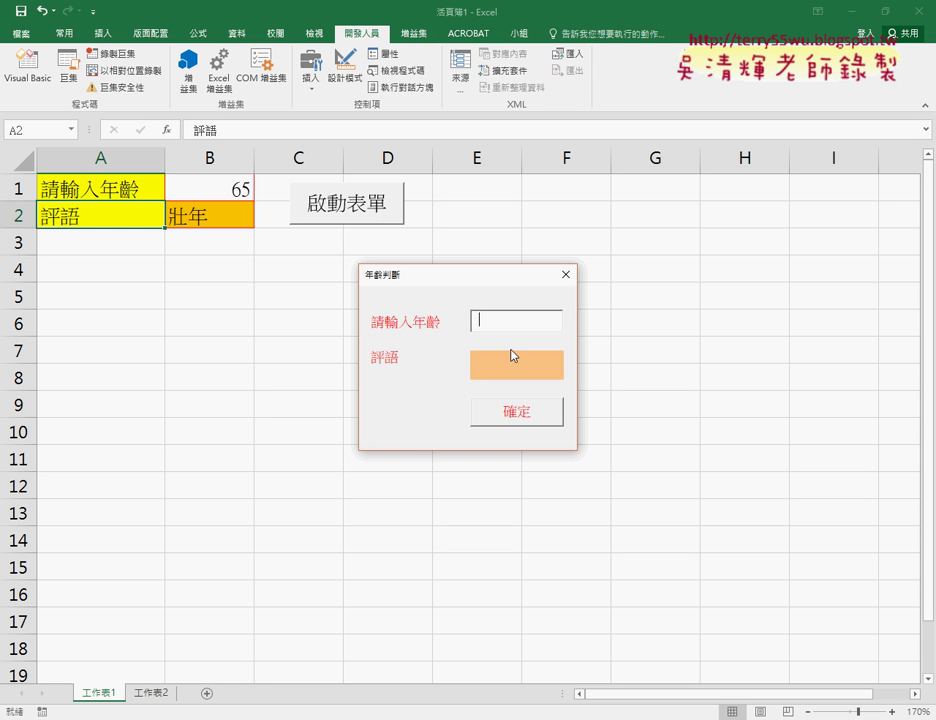
pyautogui.write('65')
pyautogui.click(535, 407)
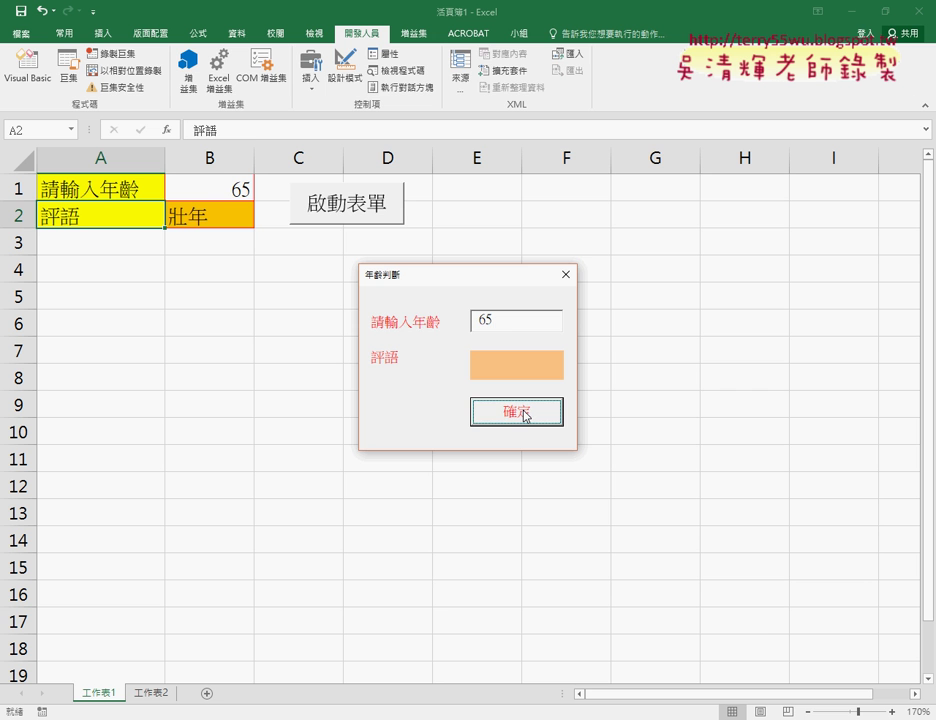
pyautogui.click(566, 274)
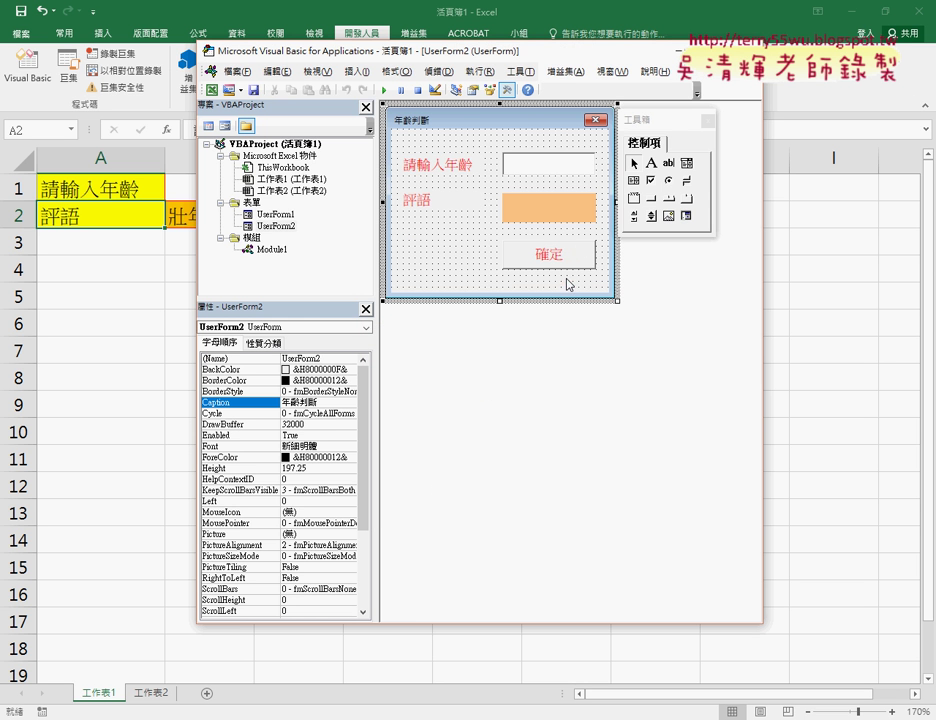
pyautogui.click(537, 170)
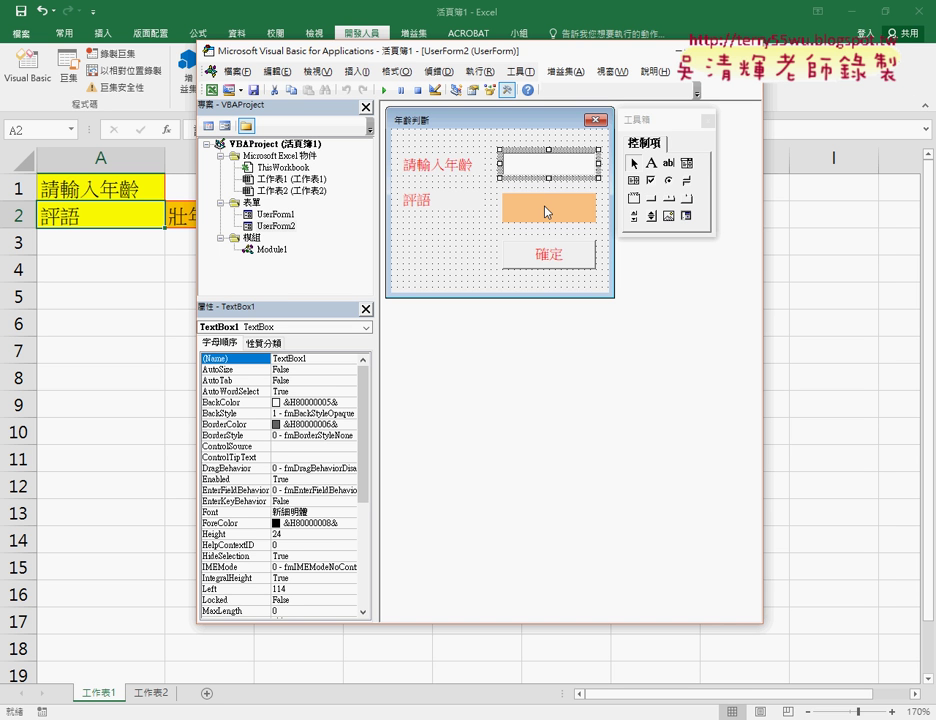